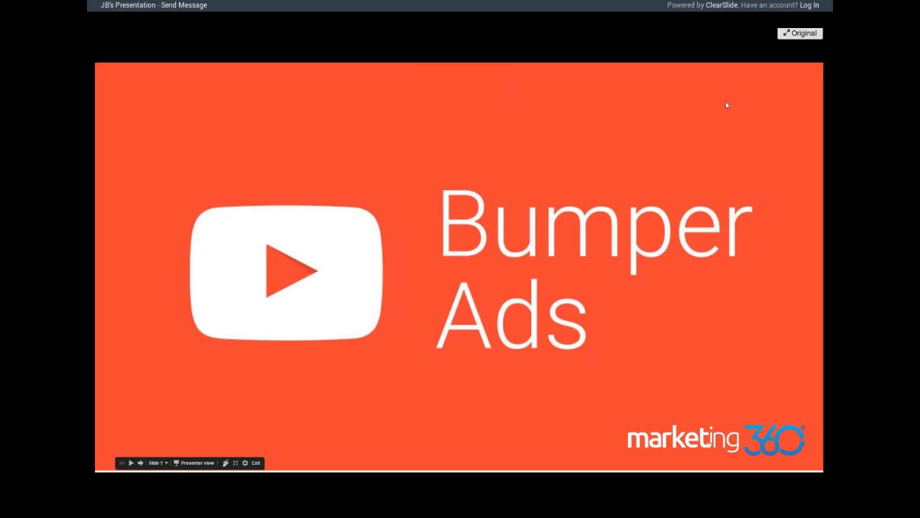
# Advance from the Bumper Ads title slide to the 'What is a Bumper Ad' slide
pyautogui.press('Right')
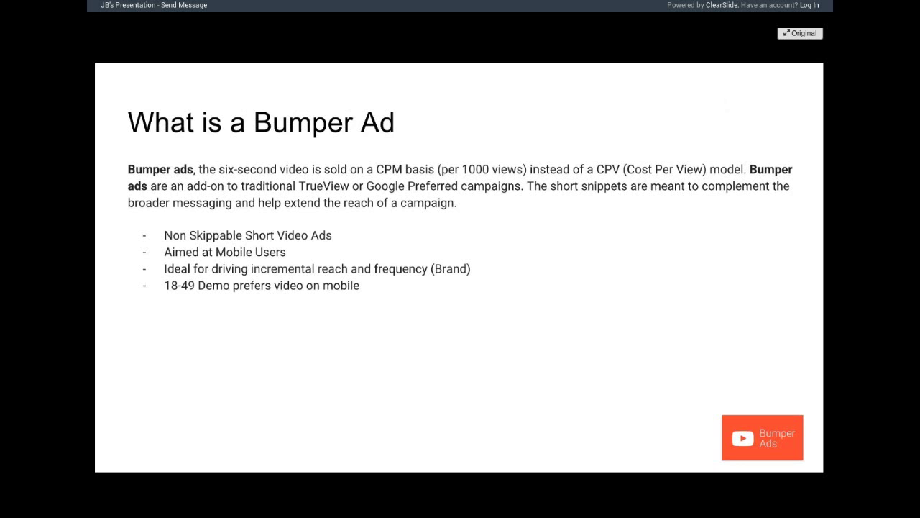
# Advance to the 'Campaign Set Up – Step by Step' slide and exit the slideshow into the editor
pyautogui.press('Right')
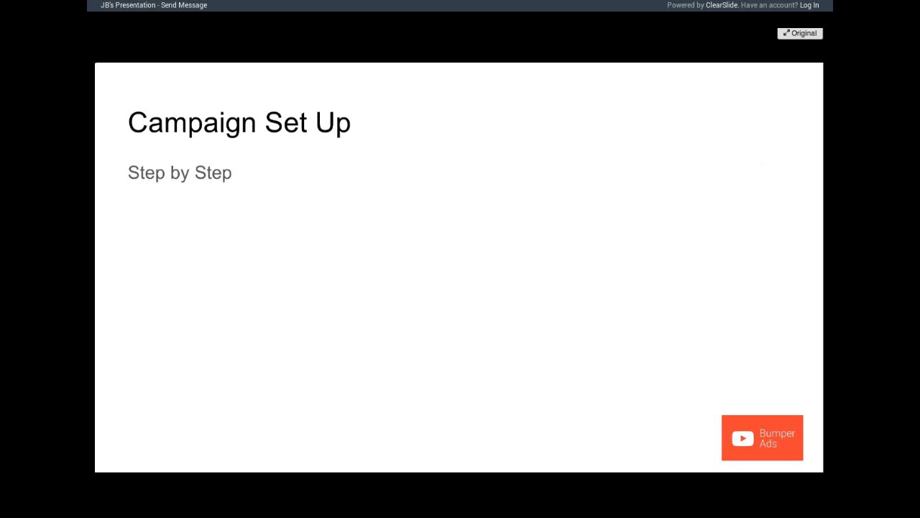
pyautogui.press('Escape')
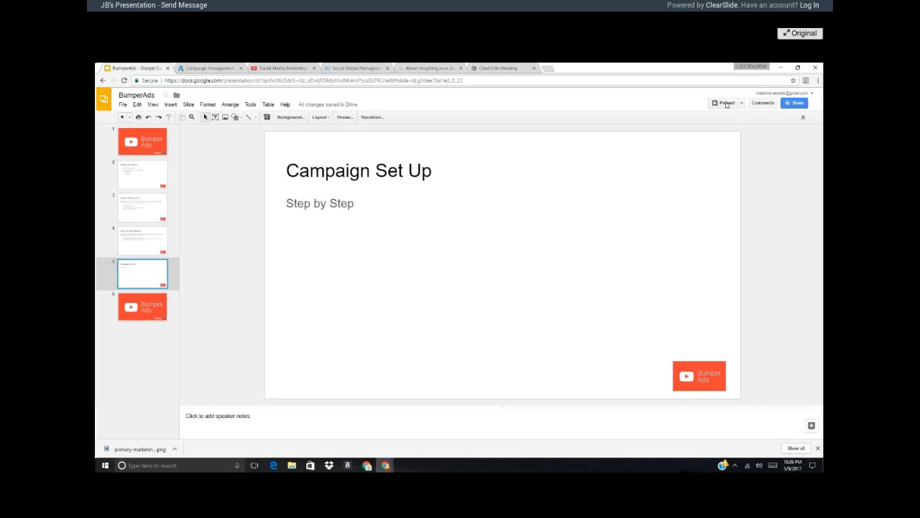
# Switch from Google Slides to the AdWords Video campaigns list
pyautogui.hotkey('ctrl', 'Tab')
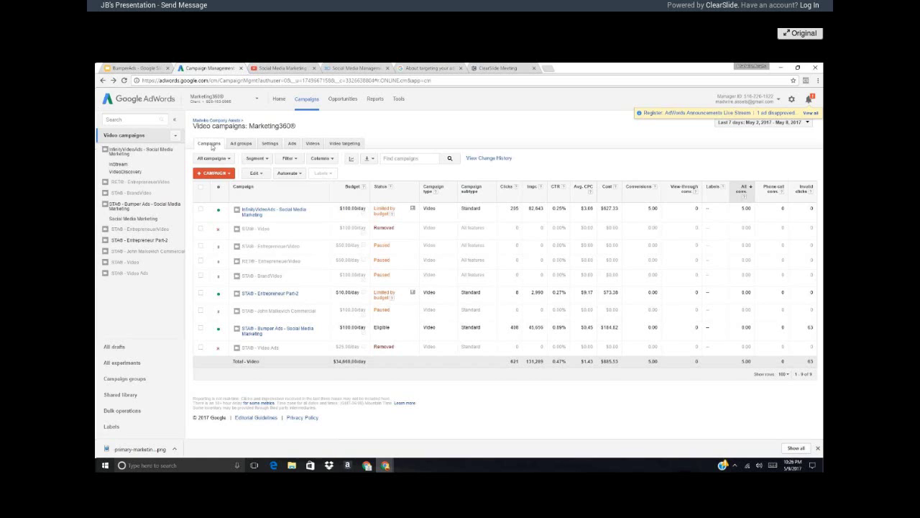
# Create a new Video campaign from the +CAMPAIGN menu and look over its 'Campaign #1' settings form
pyautogui.click(227, 174)
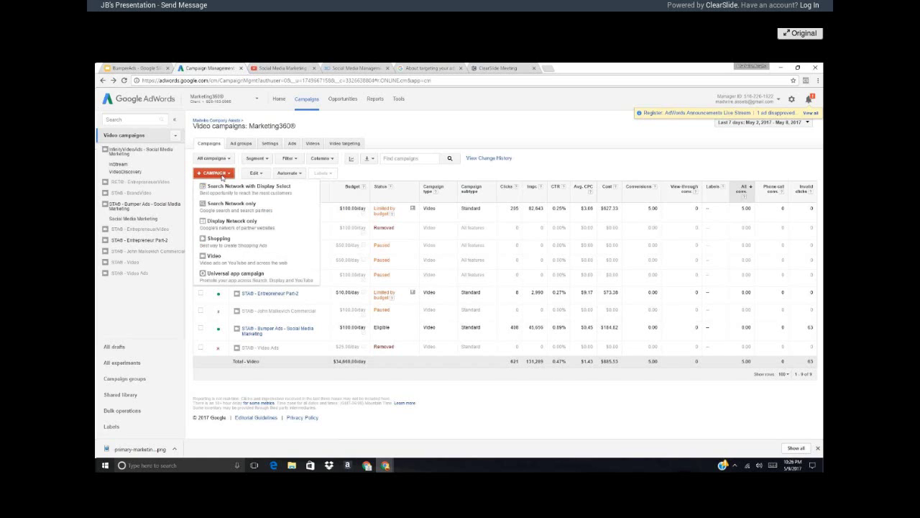
pyautogui.click(214, 256)
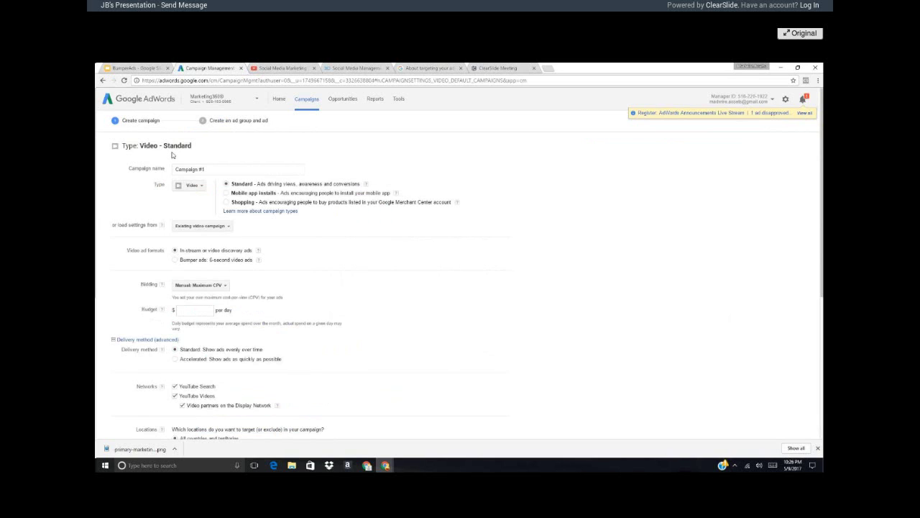
pyautogui.scroll(-4, 509, 262)
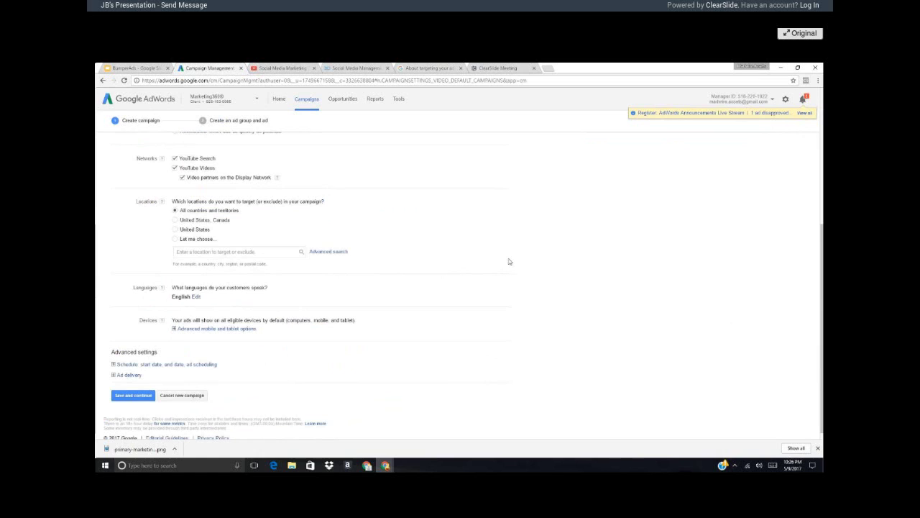
pyautogui.scroll(3, 220, 203)
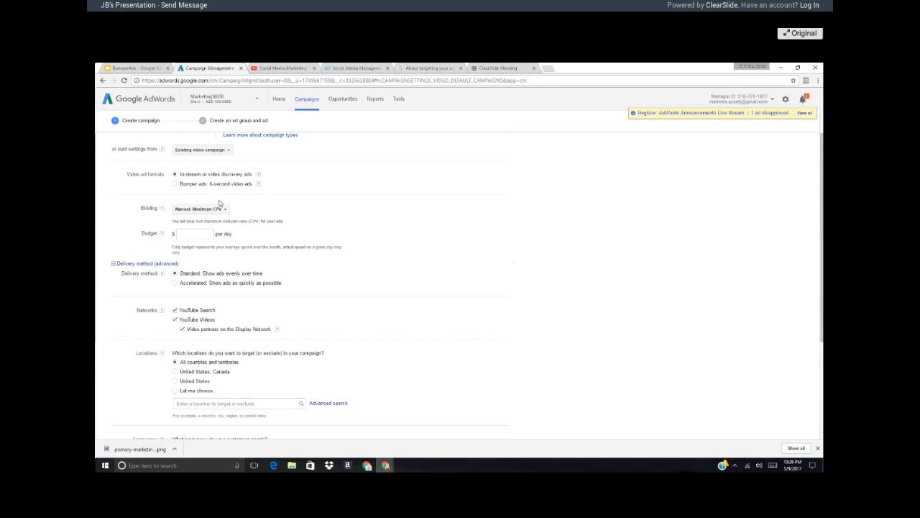
pyautogui.scroll(2, 174, 260)
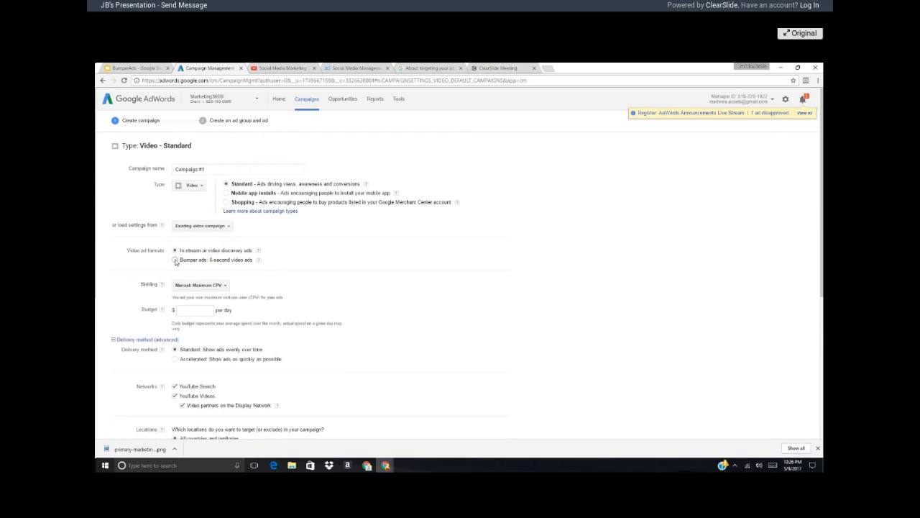
# Choose 'Bumper ads: 6-second video ads' and rename the campaign 'Social Media Marketing'
pyautogui.click(175, 260)
pyautogui.click(206, 169)
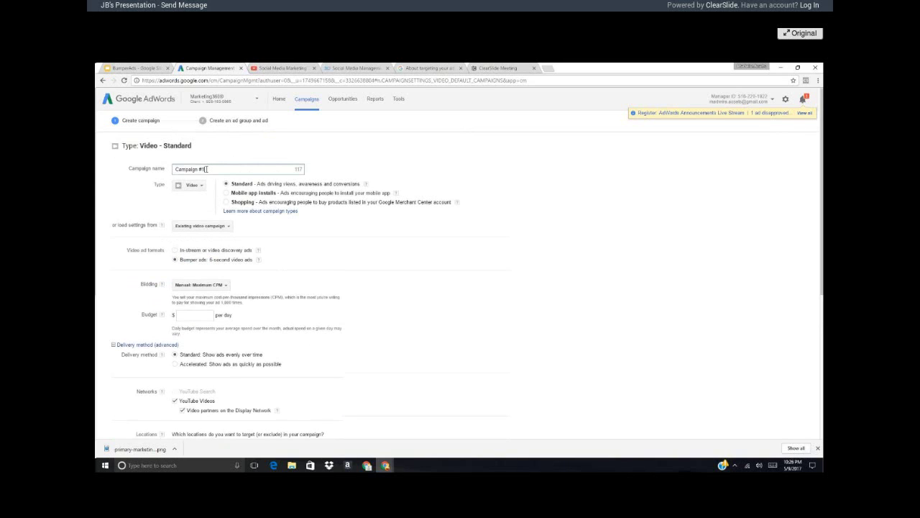
pyautogui.tripleClick(217, 169)
pyautogui.write('Social ')
pyautogui.write('Med')
pyautogui.write('ia MAd')
pyautogui.write('keting')
pyautogui.click(227, 226)
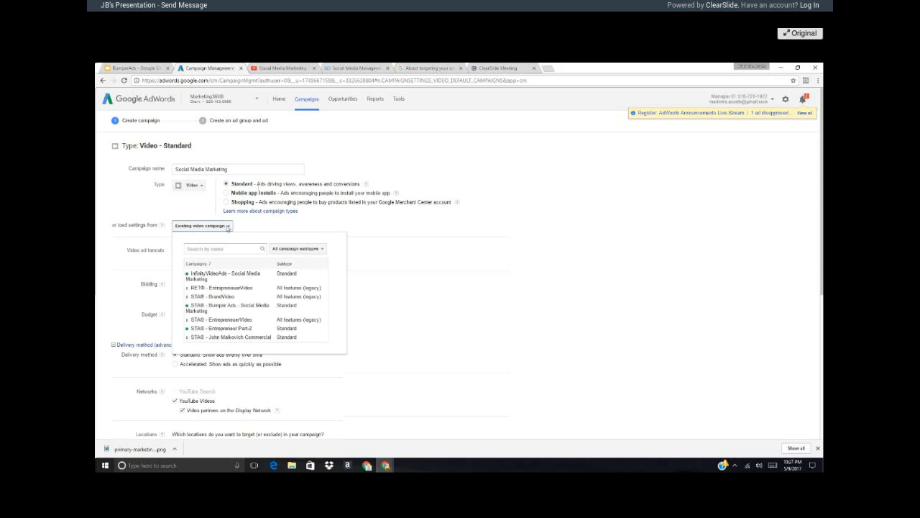
pyautogui.click(228, 226)
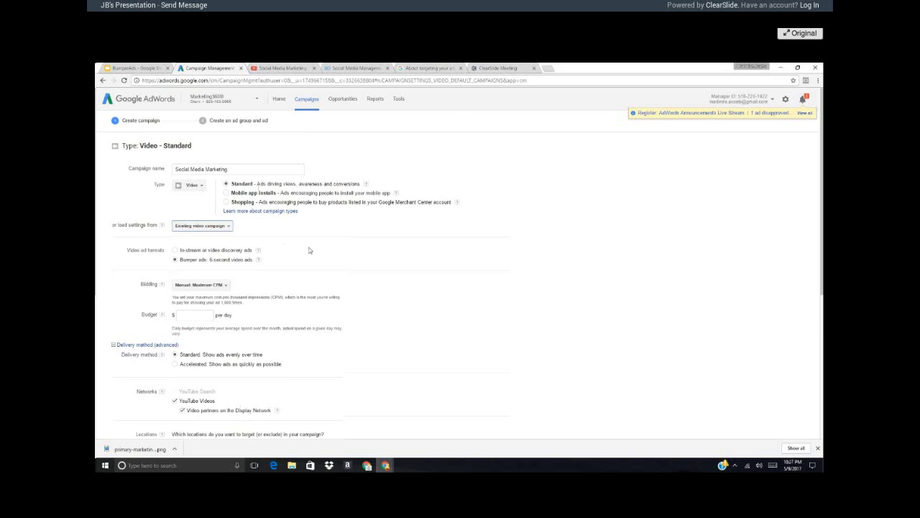
# Keep Manual: Maximum CPM bidding and set a 25.00 daily budget
pyautogui.scroll(-1, 215, 230)
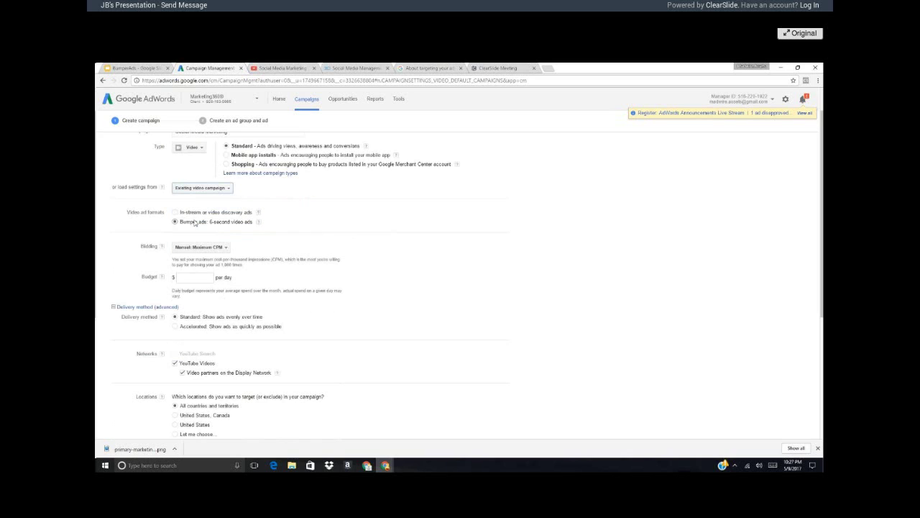
pyautogui.click(219, 248)
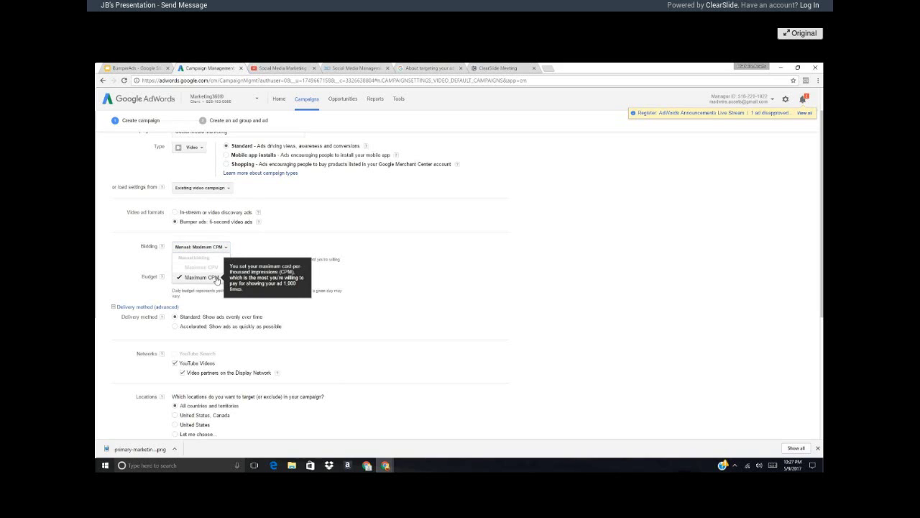
pyautogui.click(217, 279)
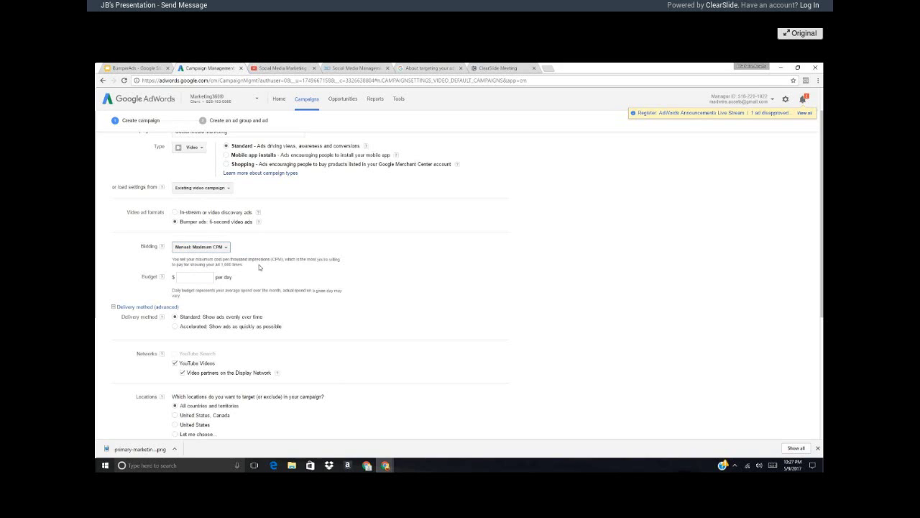
pyautogui.click(210, 279)
pyautogui.write('25')
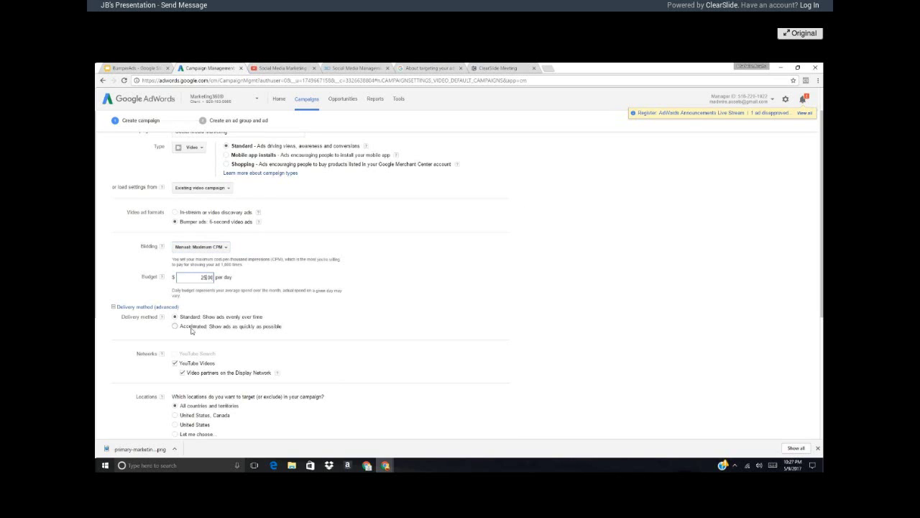
# Choose 'Let me choose...' under Locations to pick specific target locations
pyautogui.scroll(-2, 488, 292)
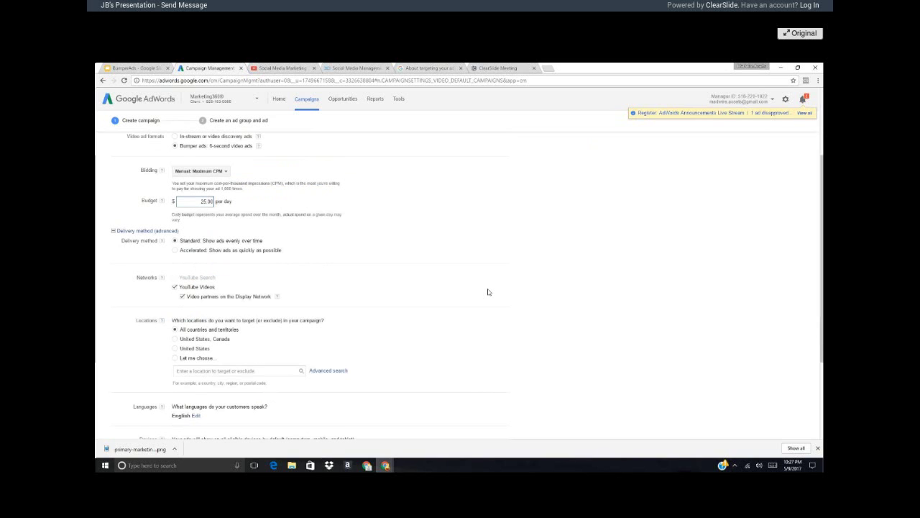
pyautogui.scroll(-1, 228, 290)
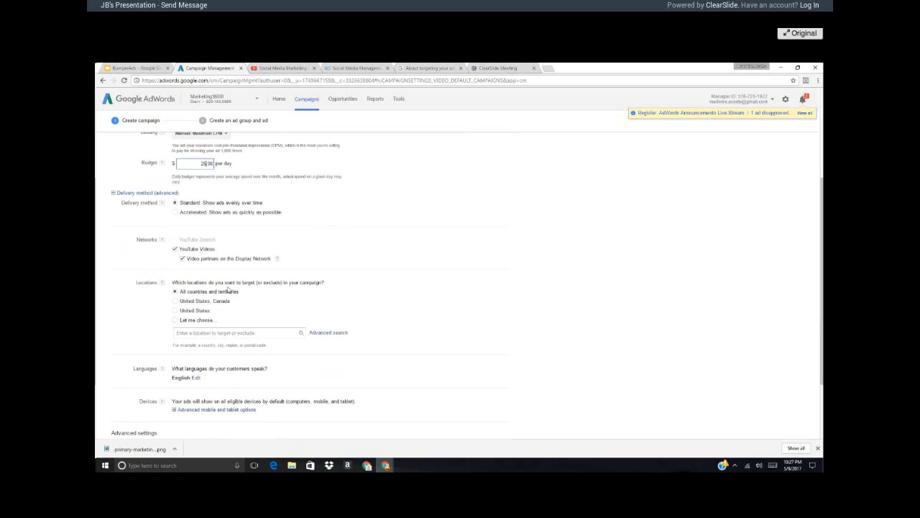
pyautogui.click(195, 320)
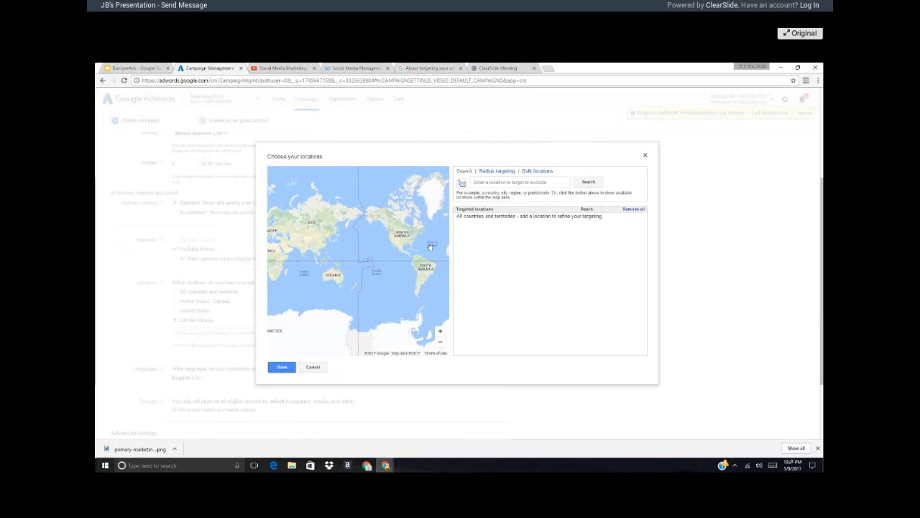
# Target the United States and Canada and reveal the mobile, tablet and computer bid adjustments
pyautogui.press('Escape')
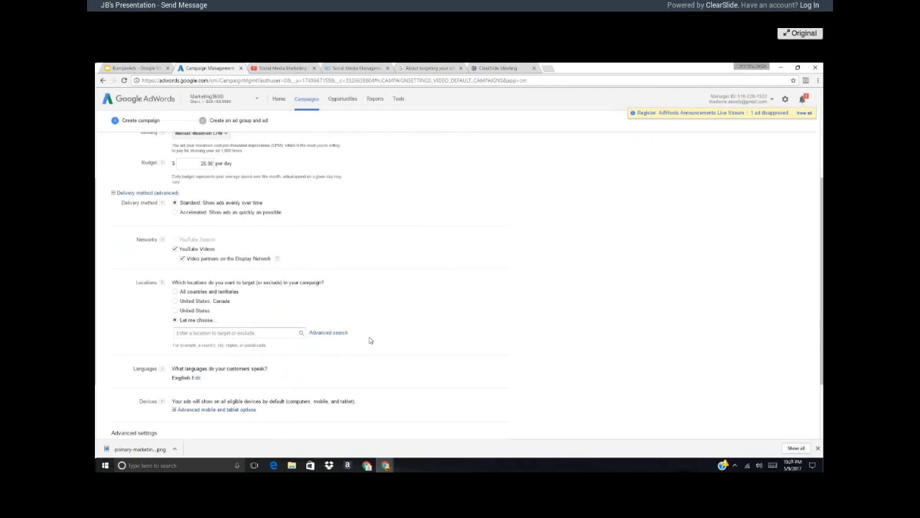
pyautogui.scroll(-1, 474, 314)
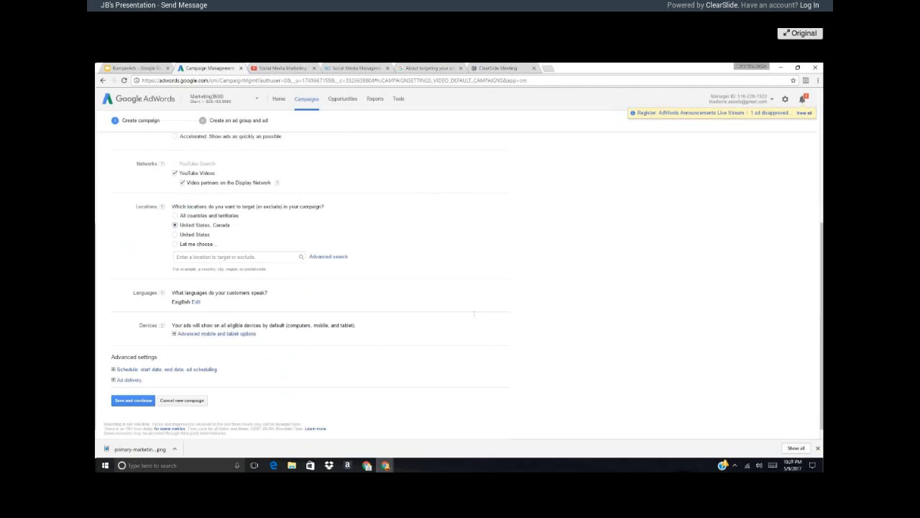
pyautogui.click(255, 333)
pyautogui.scroll(-1, 289, 342)
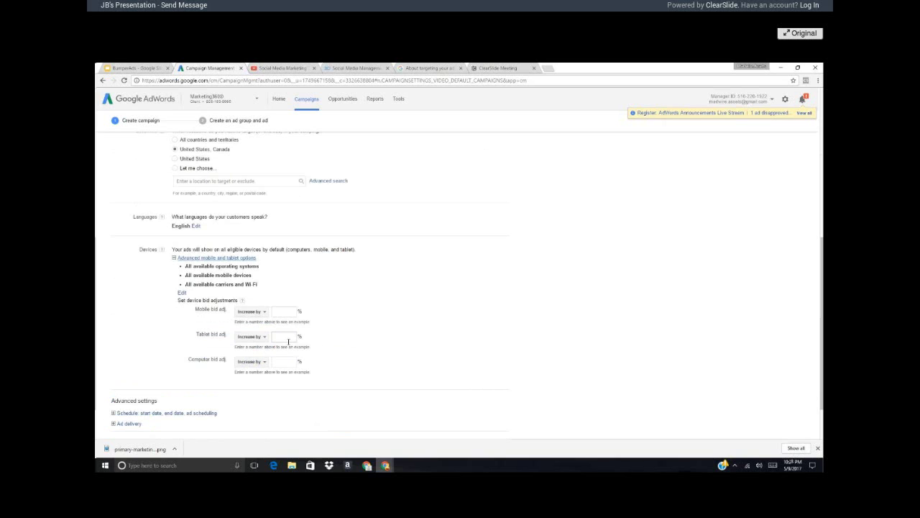
pyautogui.scroll(-1, 288, 343)
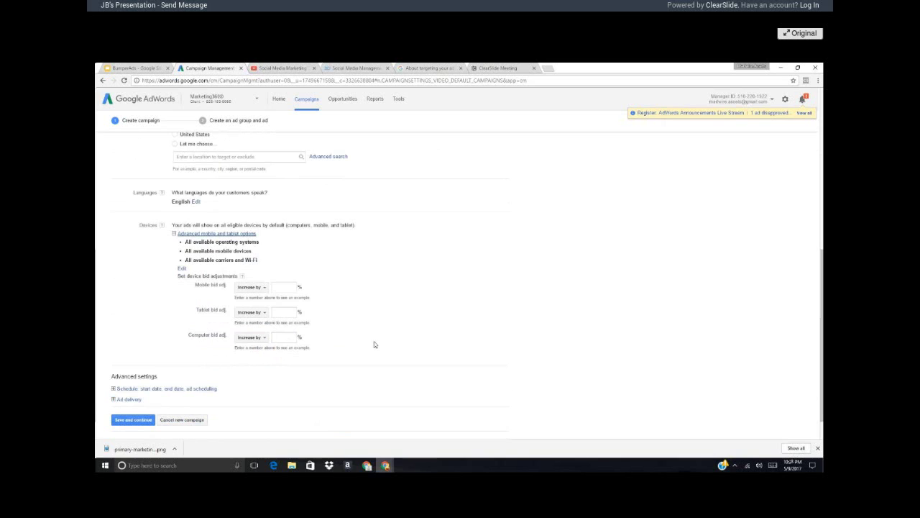
pyautogui.scroll(-1, 374, 345)
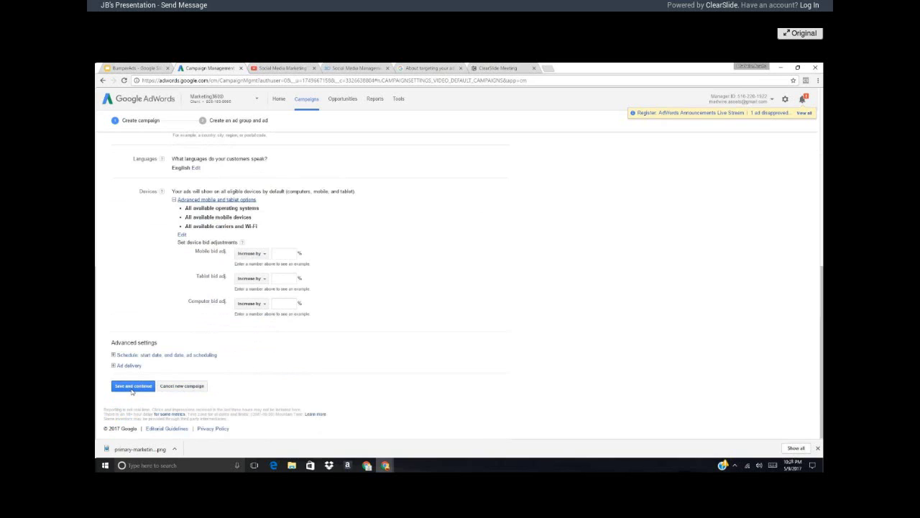
# Save the campaign settings and name the ad group 'Bumper Ads'
pyautogui.click(132, 386)
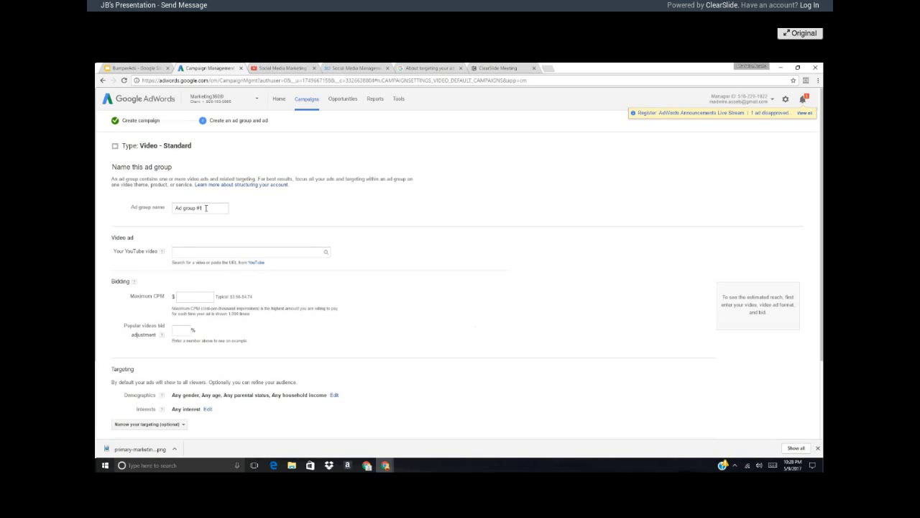
pyautogui.moveTo(206, 208); pyautogui.dragTo(170, 211)
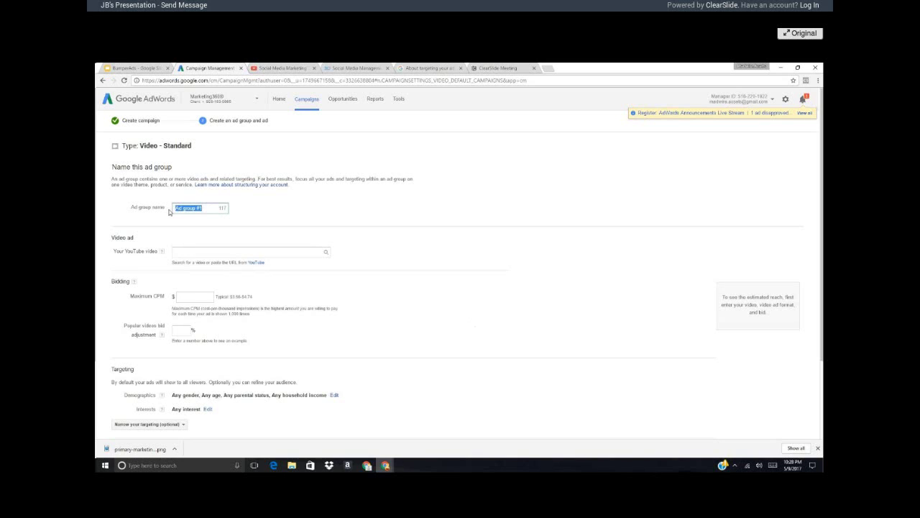
pyautogui.write('Bumper Ads')
# Bring up the 'Social Media Marketing 360®' YouTube video page to get its URL
pyautogui.click(176, 252)
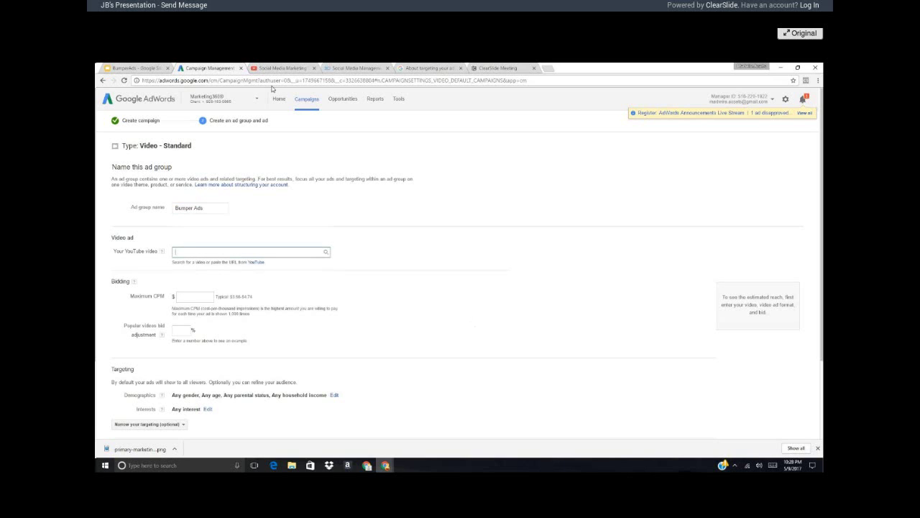
pyautogui.click(279, 67)
pyautogui.click(242, 81)
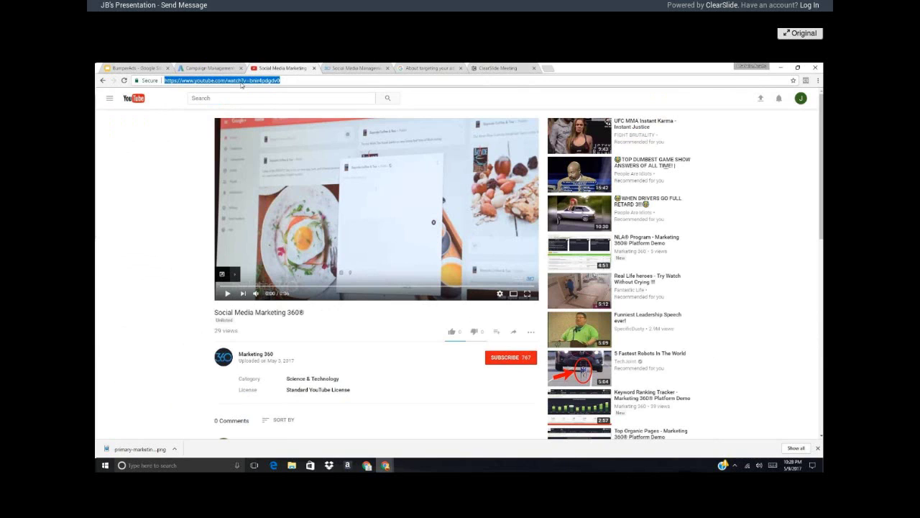
# Attach the Social Media Marketing 360 YouTube video to the bumper ad
pyautogui.click(208, 68)
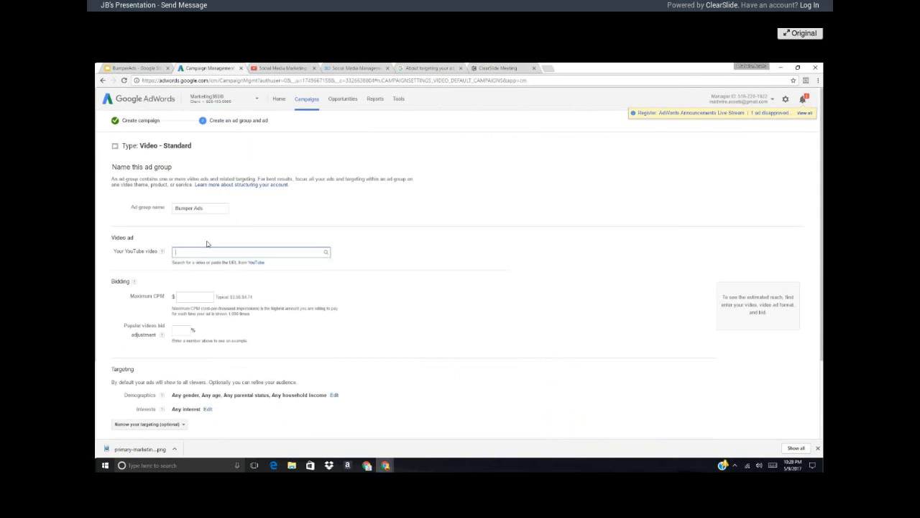
pyautogui.hotkey('ctrl', 'v')
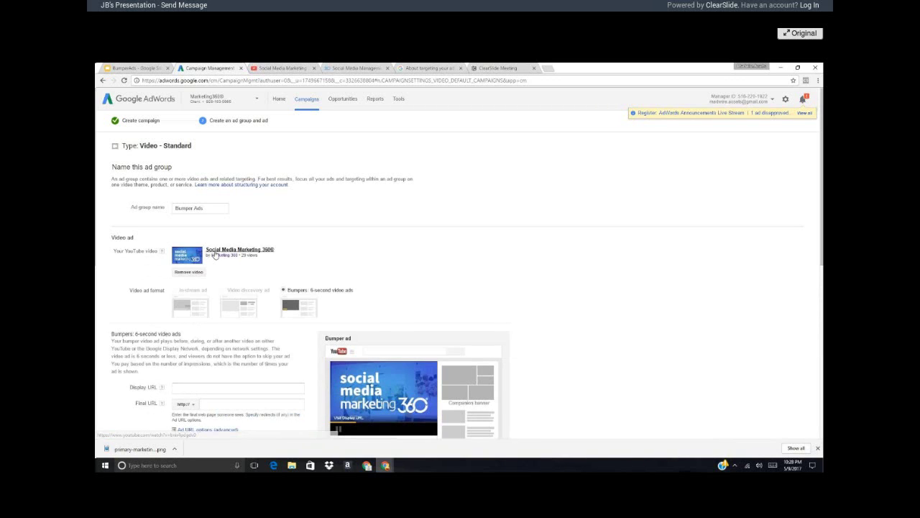
pyautogui.scroll(-1, 309, 331)
# Preview the ad on partner websites and set the display URL to Marketing360.com
pyautogui.click(402, 406)
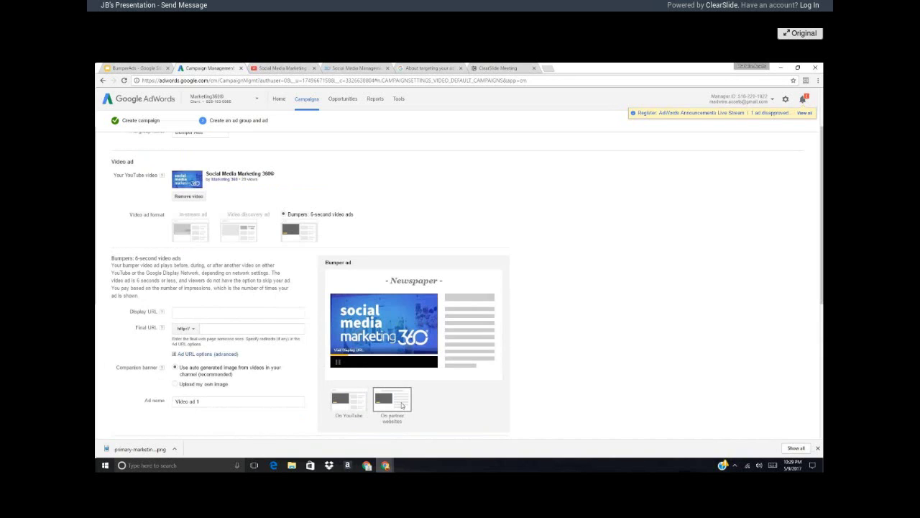
pyautogui.click(184, 312)
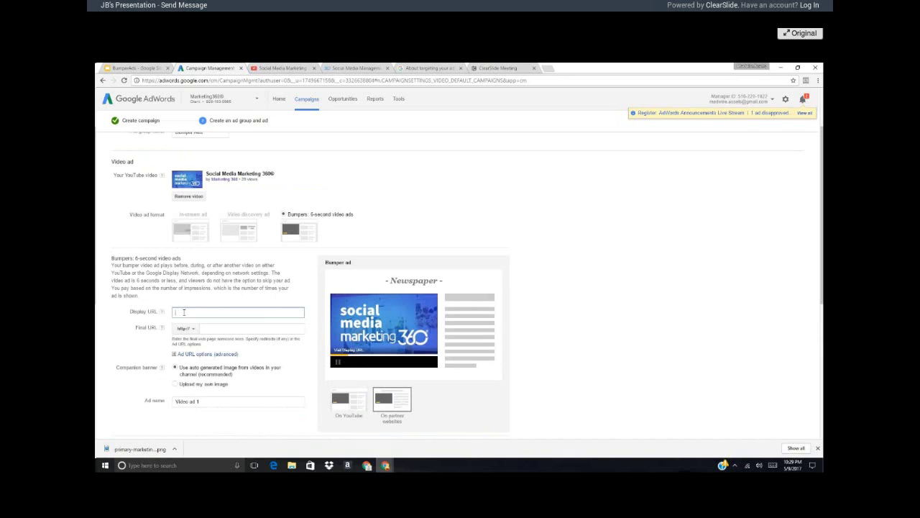
pyautogui.write('Marketing360.com')
# Set the Final URL to the marketing360.com social media management page address
pyautogui.click(350, 67)
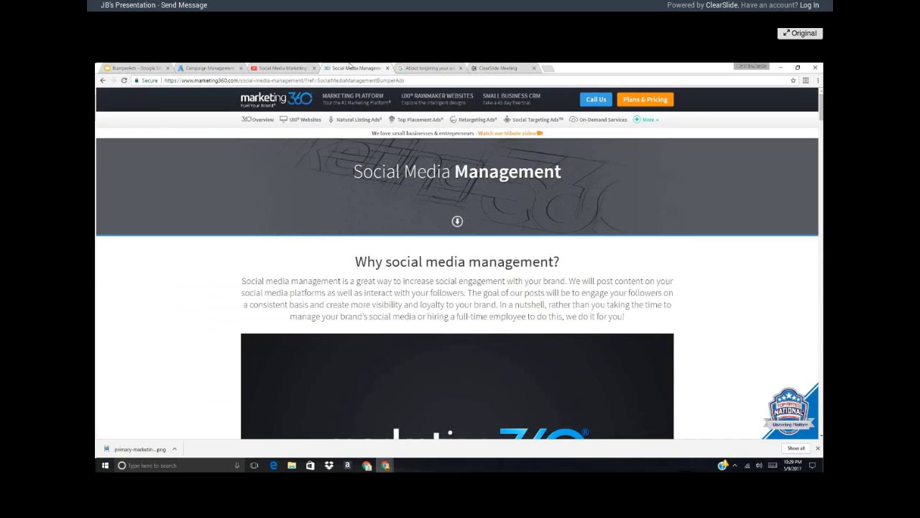
pyautogui.click(208, 68)
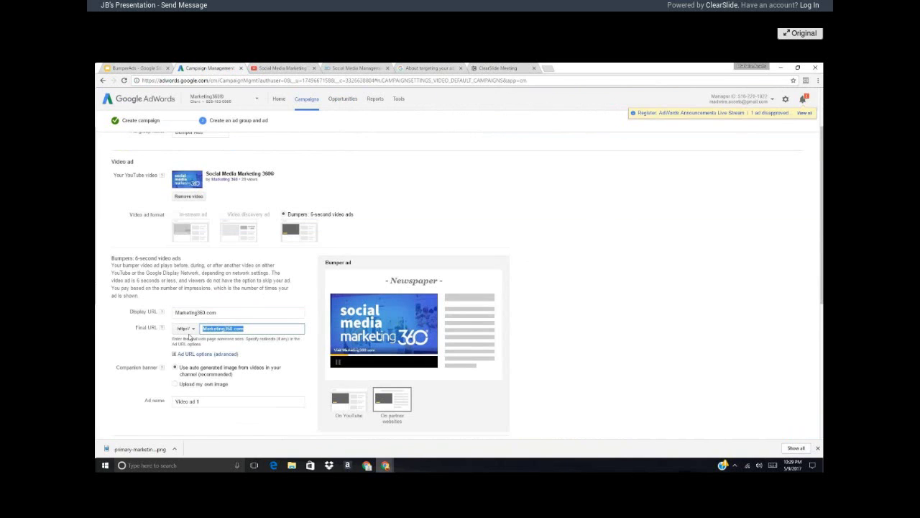
pyautogui.hotkey('ctrl', 'v')
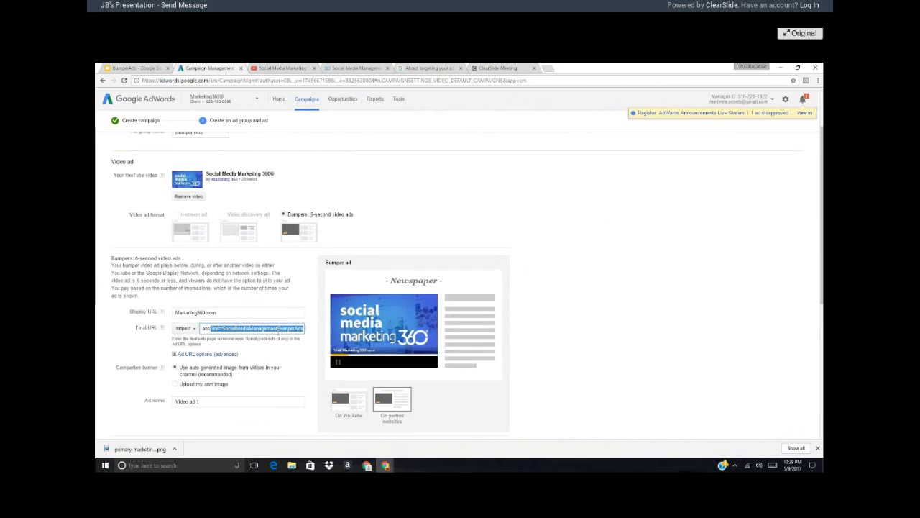
pyautogui.click(233, 312)
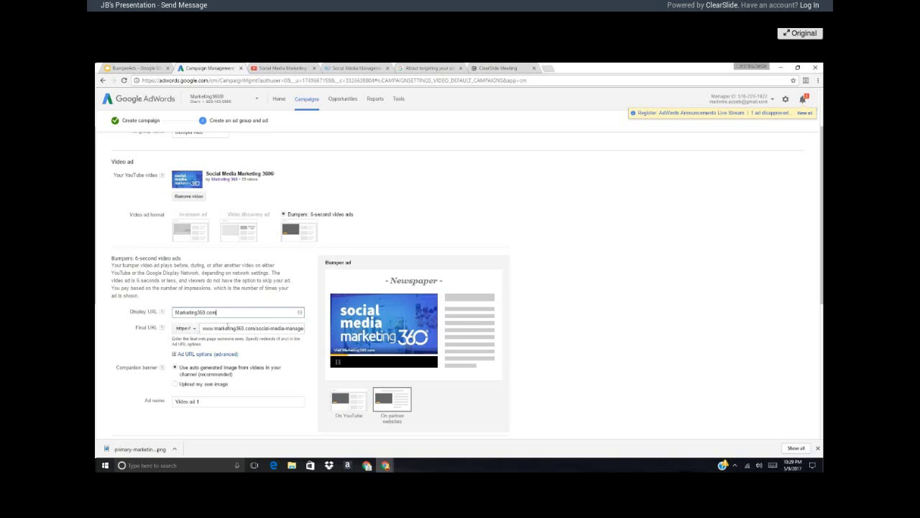
# Keep the auto-generated companion banner image and select the default ad name
pyautogui.scroll(-1, 272, 352)
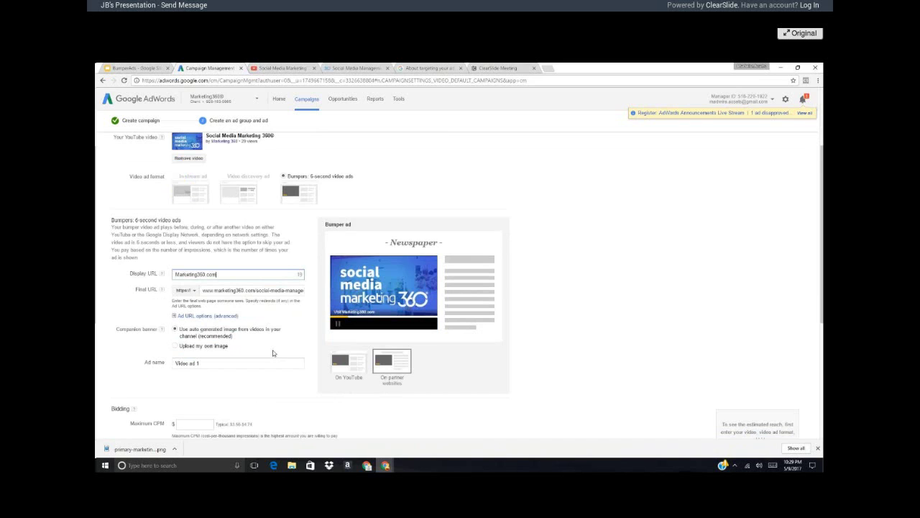
pyautogui.scroll(-1, 273, 353)
pyautogui.click(174, 308)
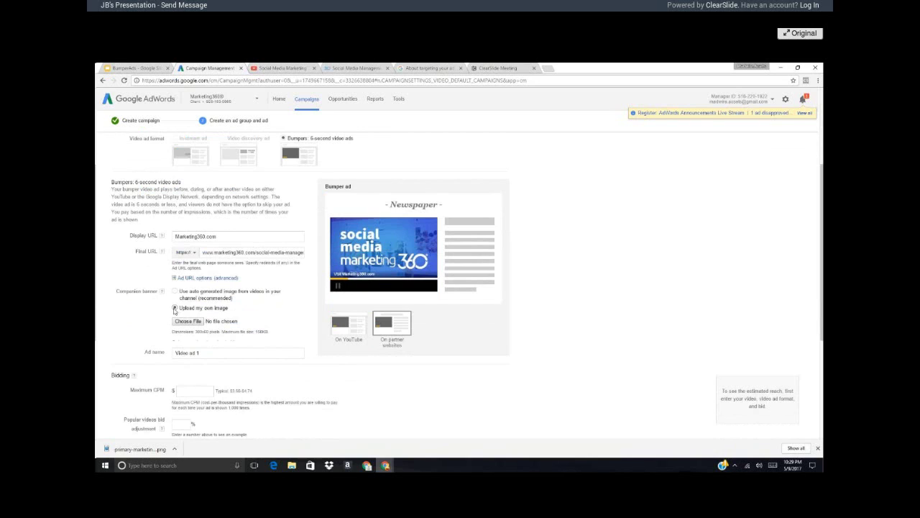
pyautogui.click(175, 291)
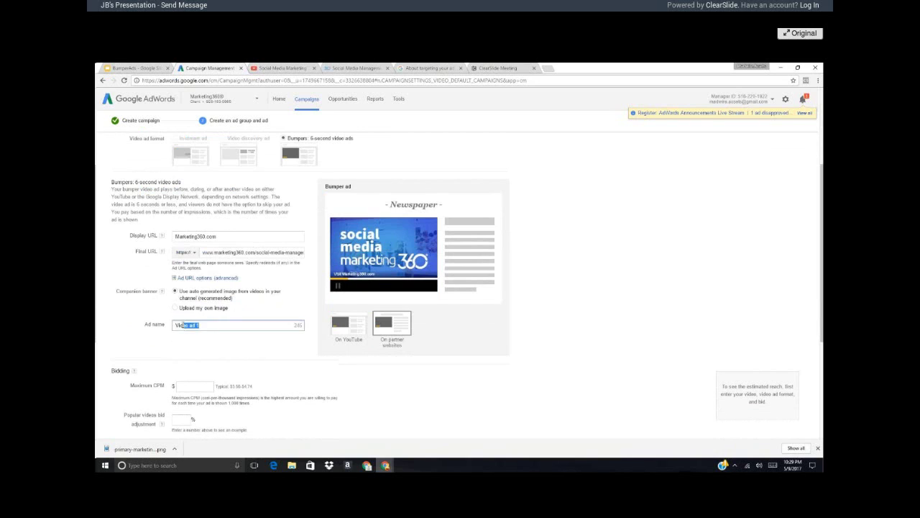
pyautogui.hotkey('shift', 'Left')
pyautogui.hotkey('shift', 'Left')
pyautogui.hotkey('shift', 'Left')
# Enter a Maximum CPM bid of 5.00 for the bumper ad
pyautogui.scroll(-1, 199, 356)
pyautogui.click(200, 350)
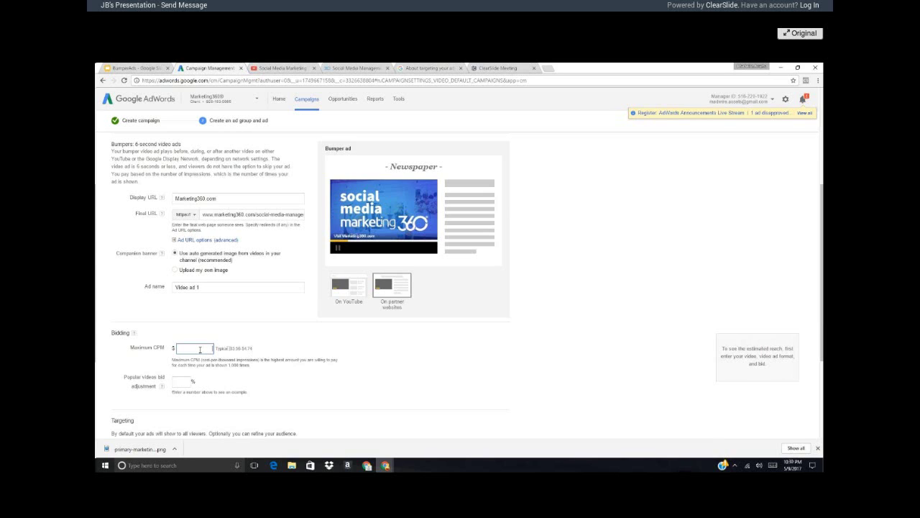
pyautogui.write('3.50')
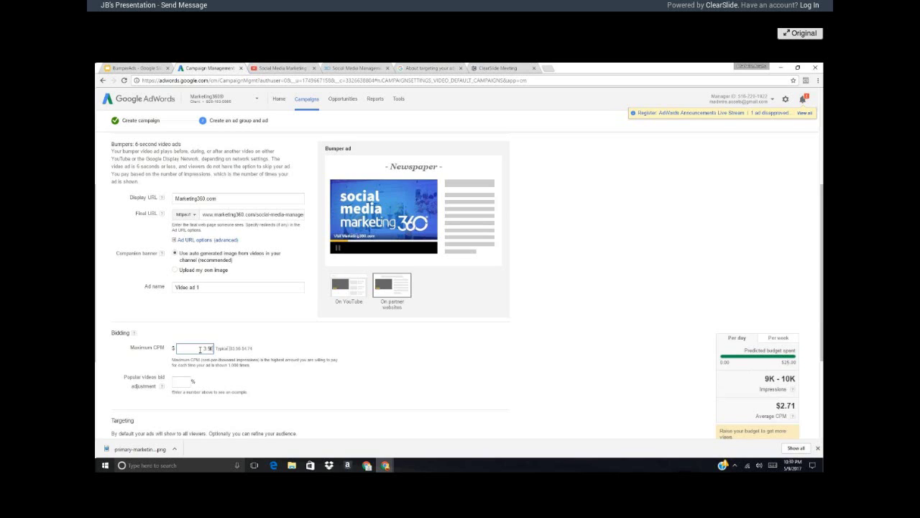
pyautogui.write('5.00')
pyautogui.doubleClick(200, 350)
pyautogui.write('2.00')
pyautogui.hotkey('ctrl', 'a')
pyautogui.press('Tab')
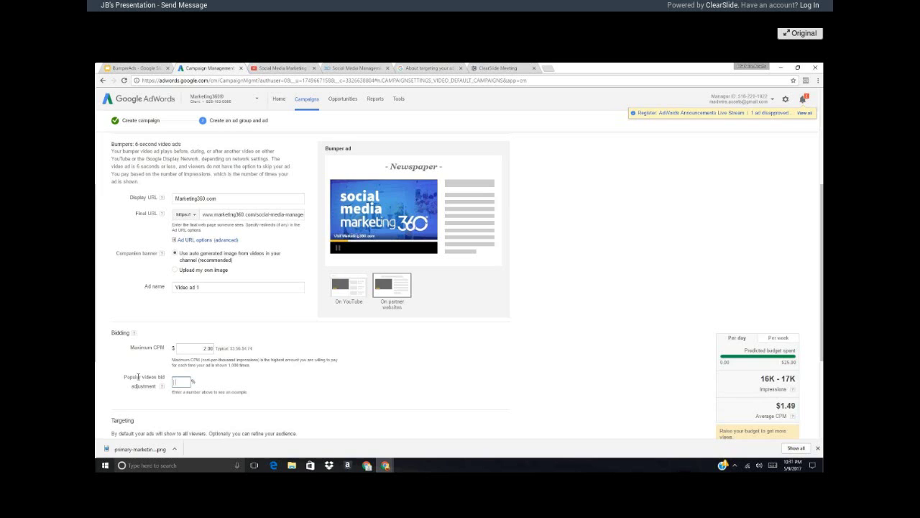
pyautogui.doubleClick(202, 349)
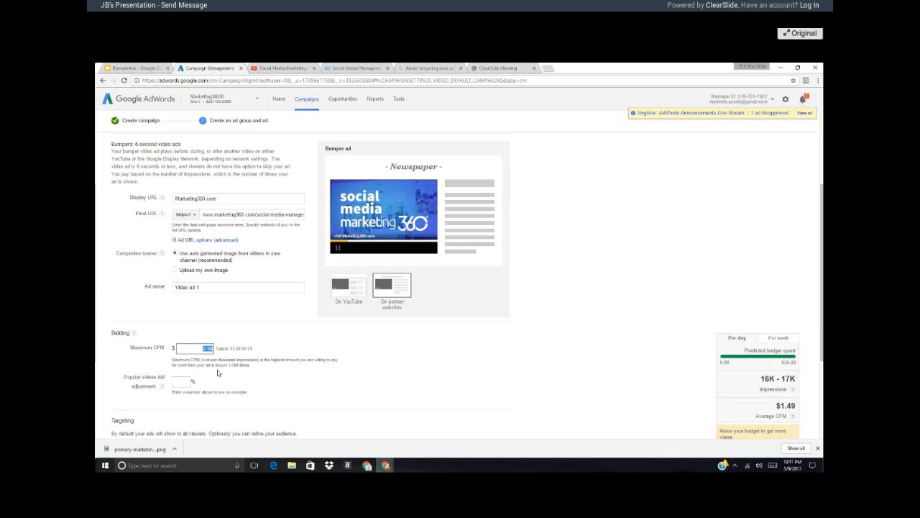
pyautogui.write('5.00')
# Set the Popular videos bid adjustment to 25%
pyautogui.click(185, 380)
pyautogui.write('25')
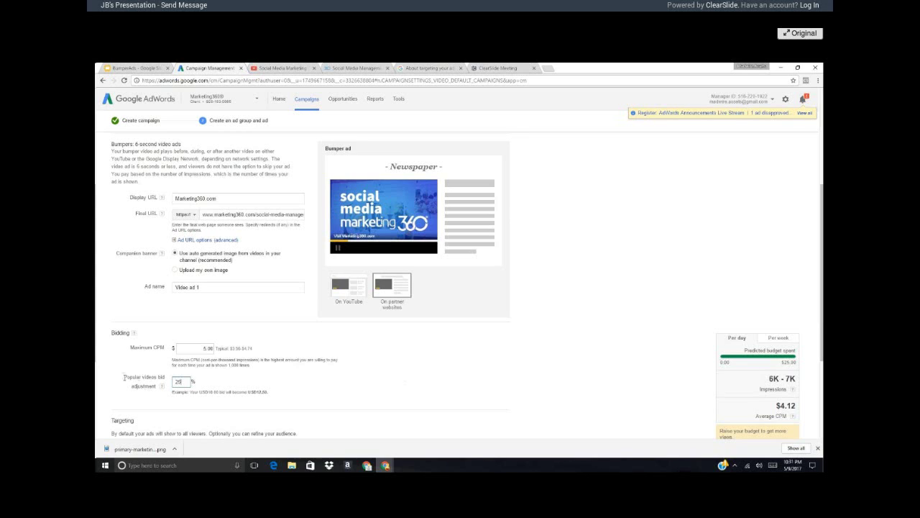
pyautogui.click(382, 389)
# Open the Interests targeting editor and show the 'Affinity audiences (reach)' audience type list
pyautogui.scroll(-3, 381, 389)
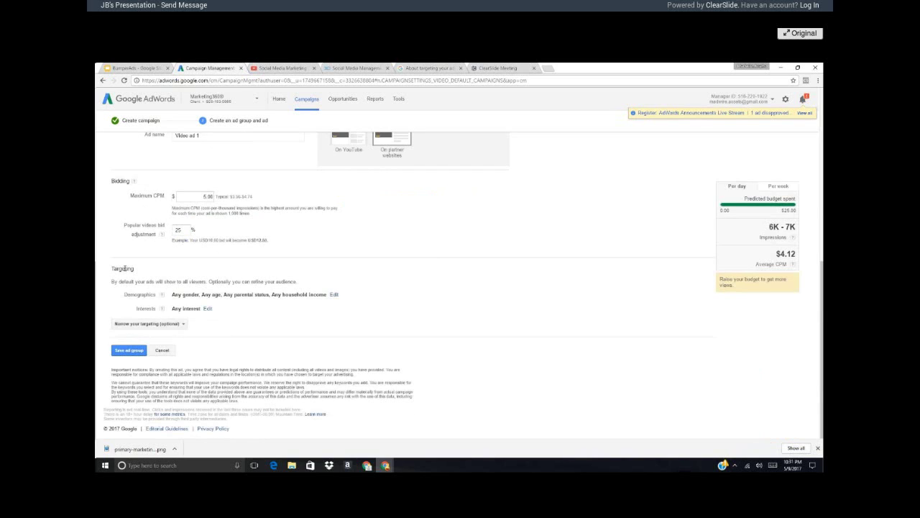
pyautogui.doubleClick(125, 268)
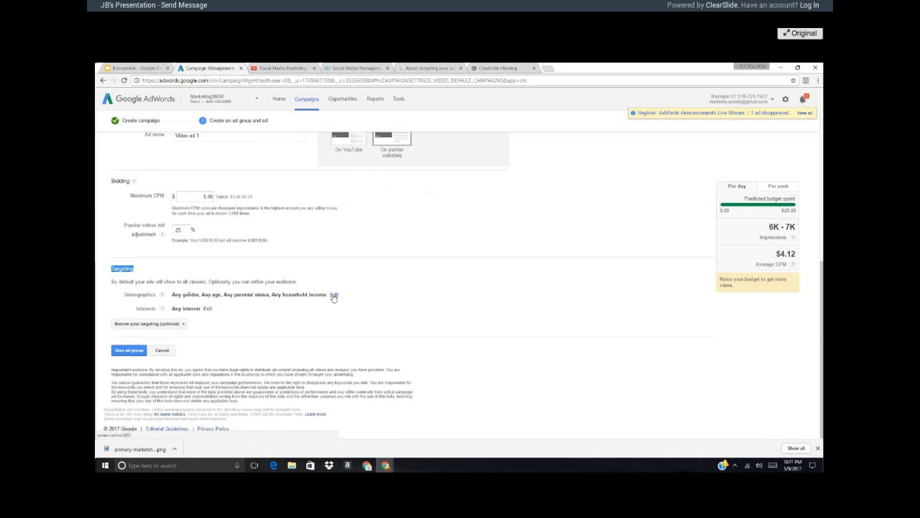
pyautogui.moveTo(172, 295); pyautogui.dragTo(326, 303)
pyautogui.click(207, 308)
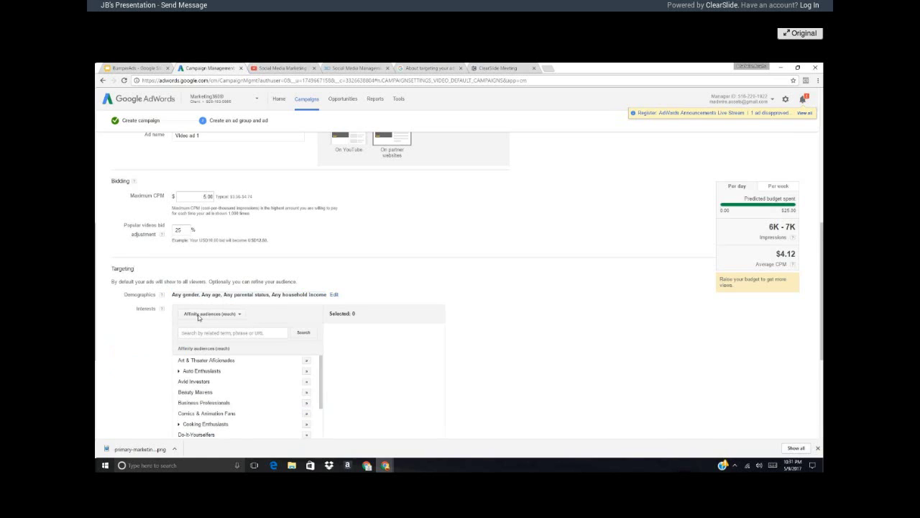
pyautogui.scroll(-2, 216, 288)
pyautogui.click(240, 239)
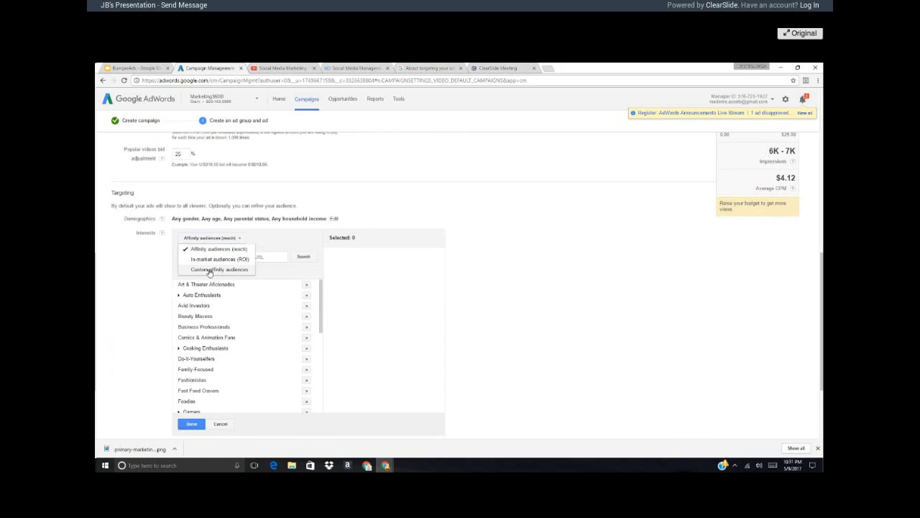
# Show the 'About targeting your ads' help article on affinity and in-market audiences
pyautogui.click(423, 69)
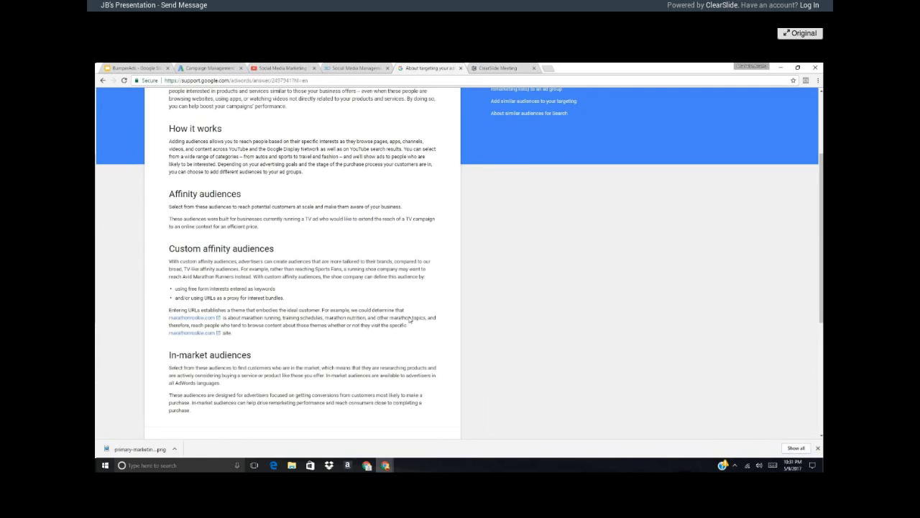
pyautogui.scroll(1, 326, 230)
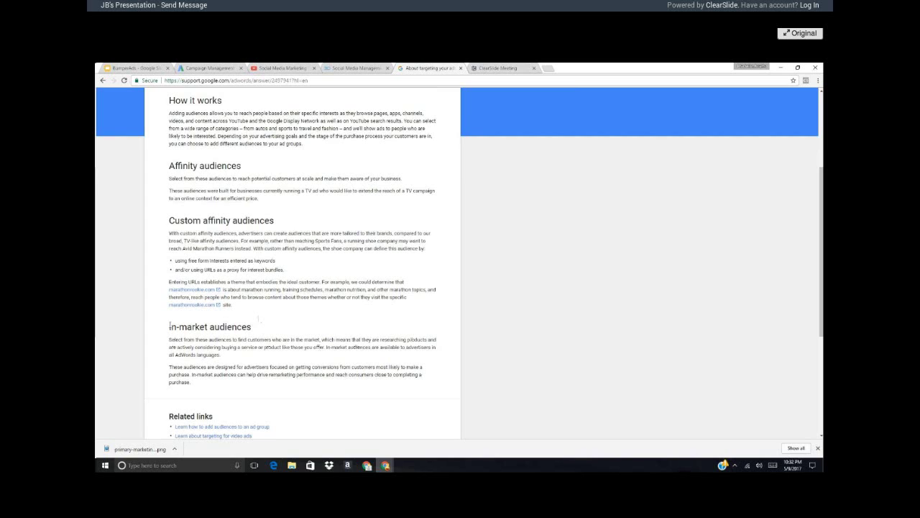
# Search in-market audiences for 'social media marketing' and add Advertising & Marketing Services
pyautogui.click(209, 68)
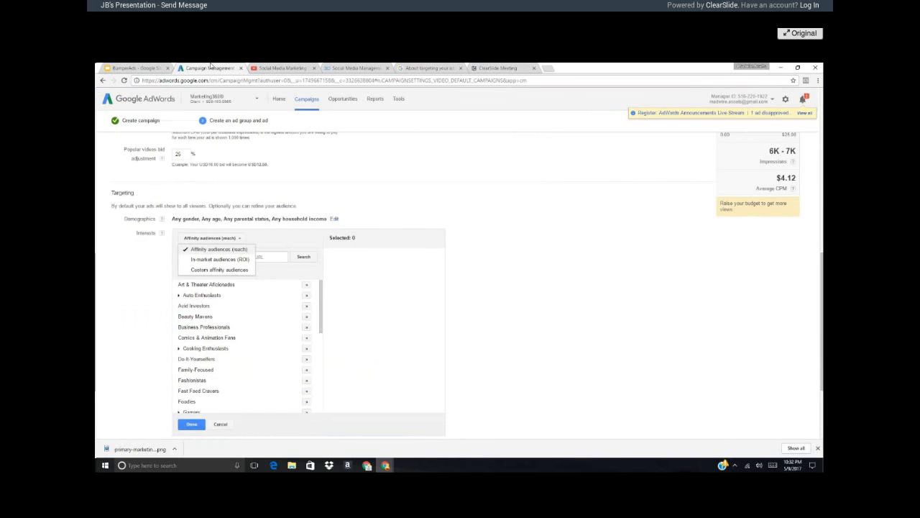
pyautogui.click(223, 258)
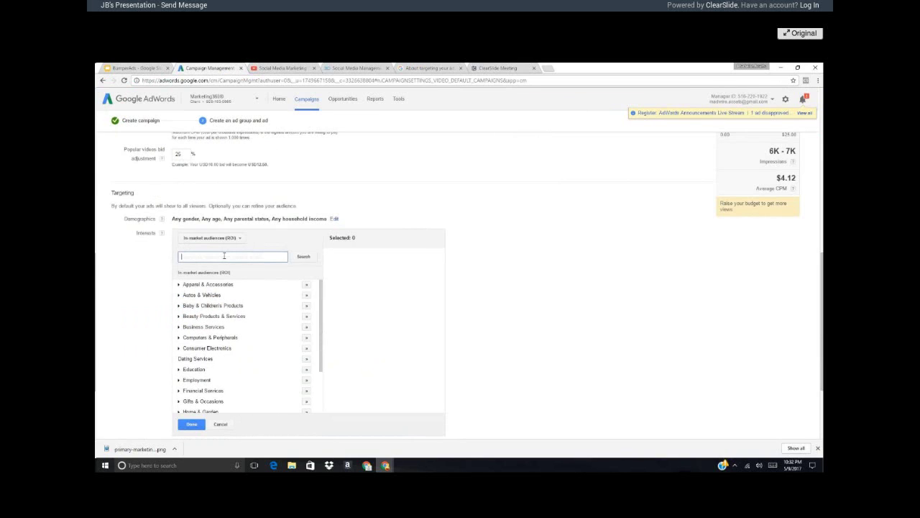
pyautogui.write('social')
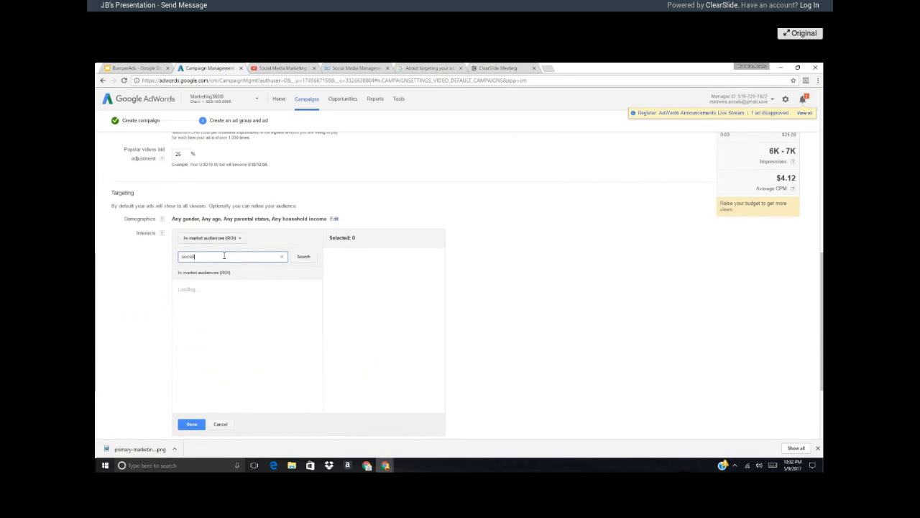
pyautogui.write(' med')
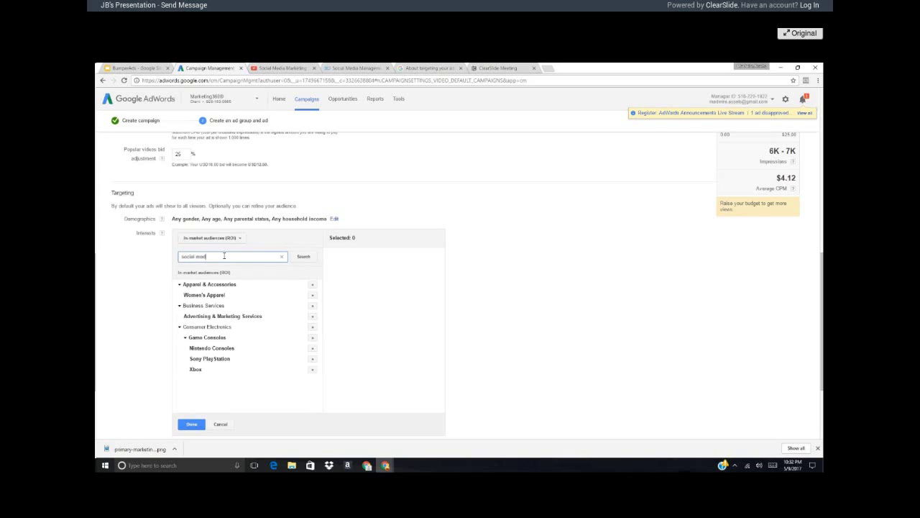
pyautogui.write('ia marke')
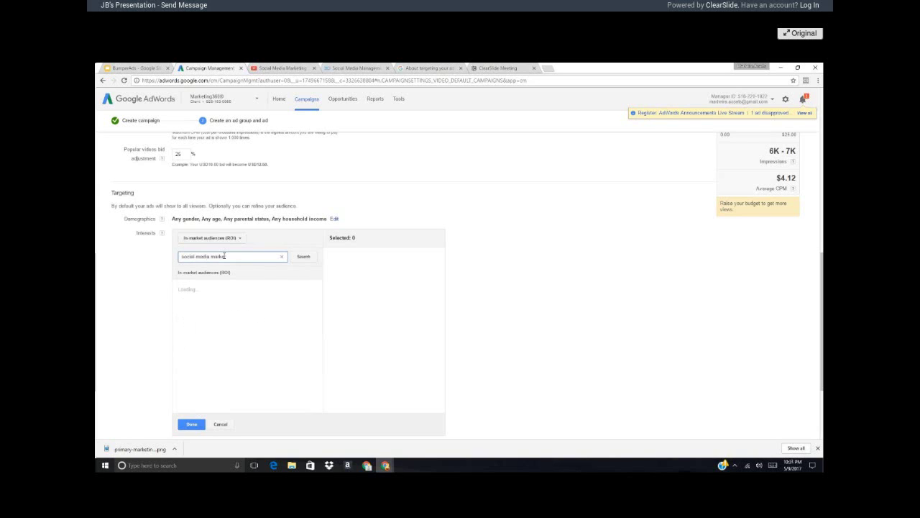
pyautogui.write('ting')
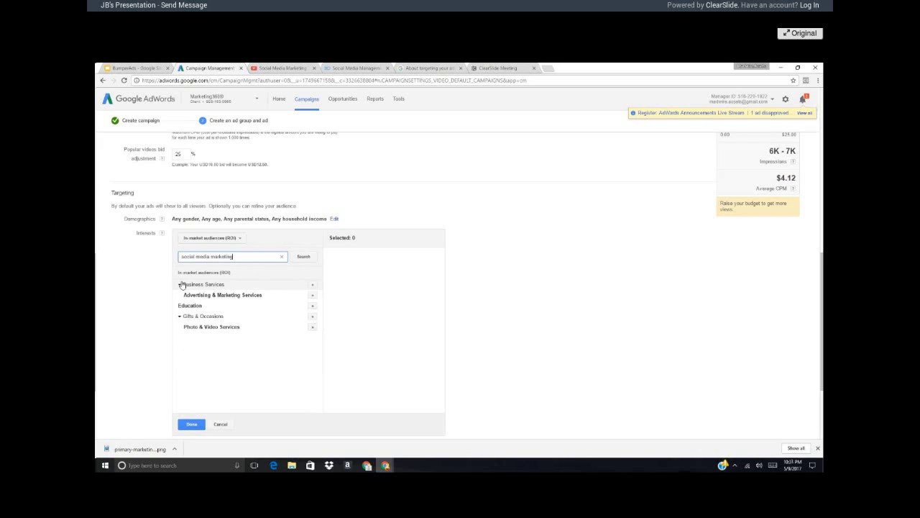
pyautogui.click(312, 296)
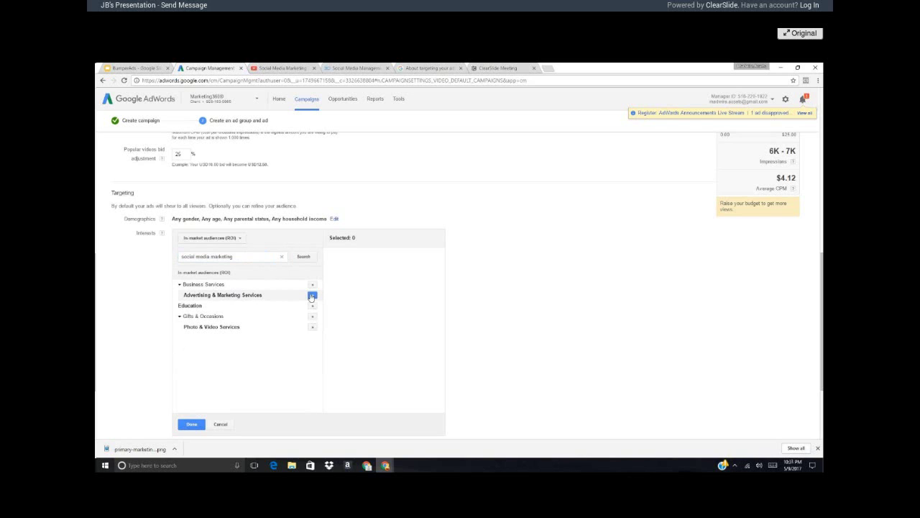
pyautogui.click(191, 423)
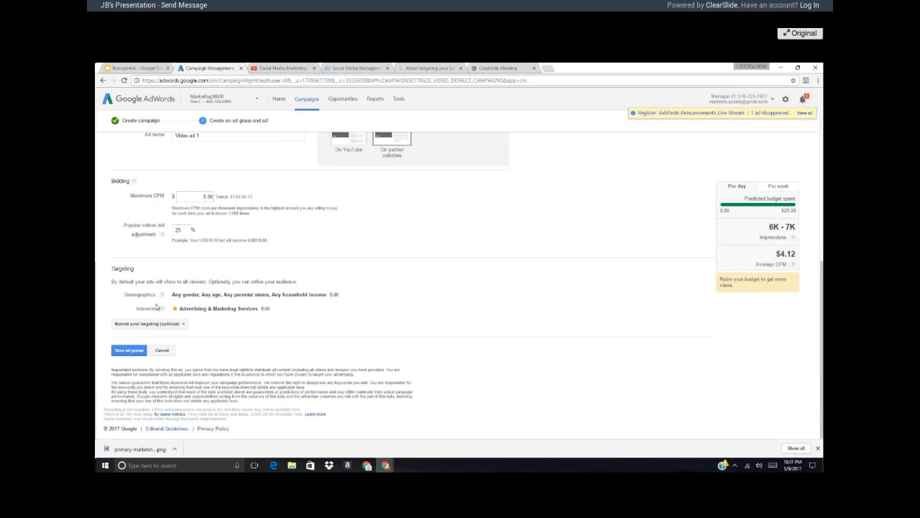
# Narrow targeting by keywords, finding keywords related to 'social media marketing'
pyautogui.click(158, 324)
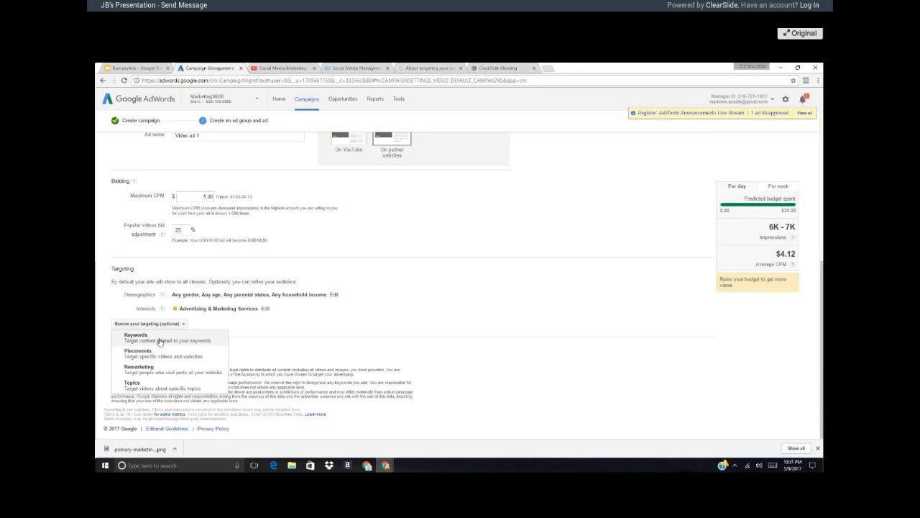
pyautogui.click(159, 340)
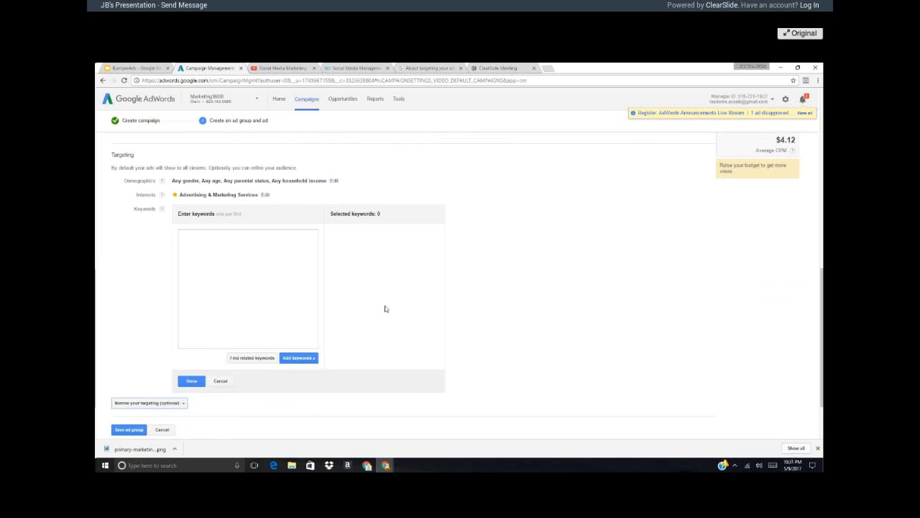
pyautogui.click(252, 358)
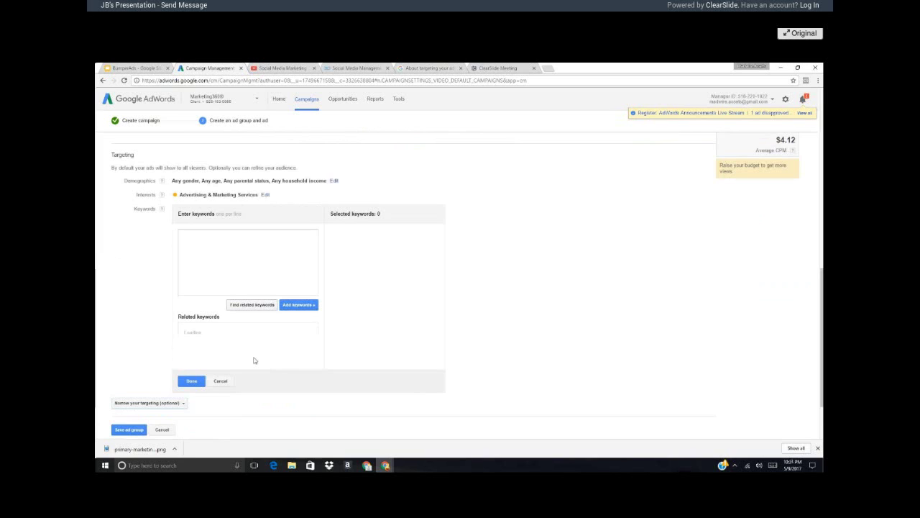
pyautogui.click(217, 236)
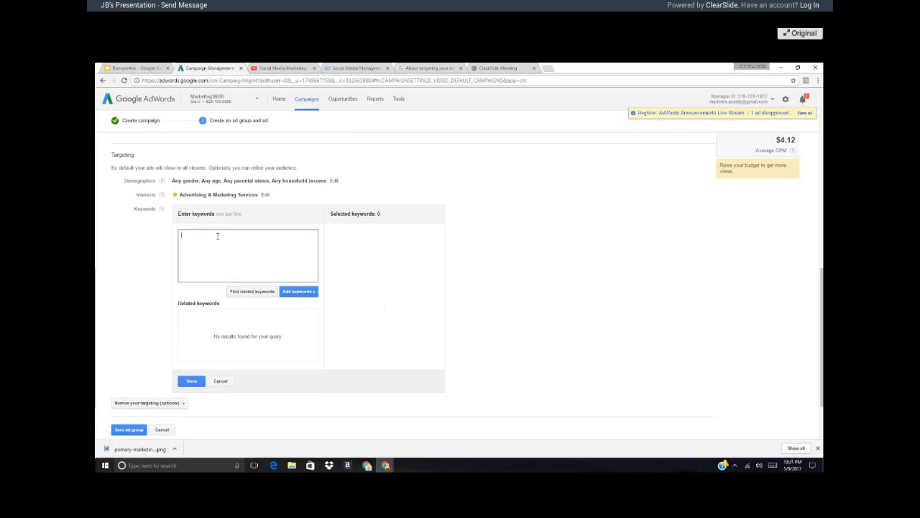
pyautogui.write('social media marketing')
pyautogui.click(251, 291)
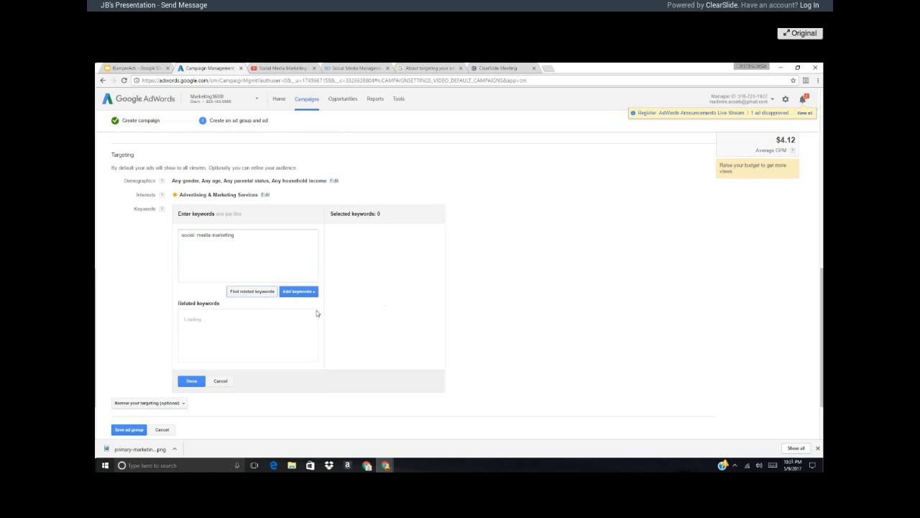
# Remove social media app, social media training, business social network and one more, leaving 96 keywords
pyautogui.scroll(-1, 319, 269)
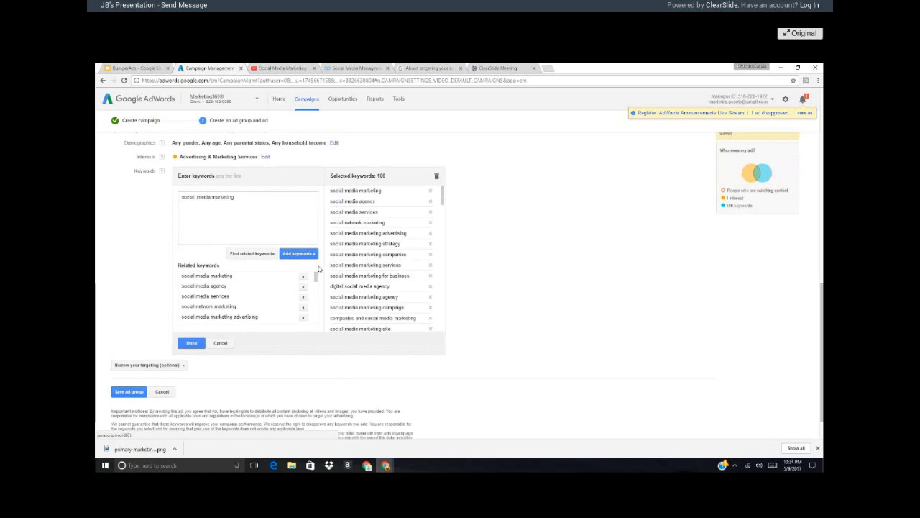
pyautogui.moveTo(442, 194); pyautogui.dragTo(441, 331)
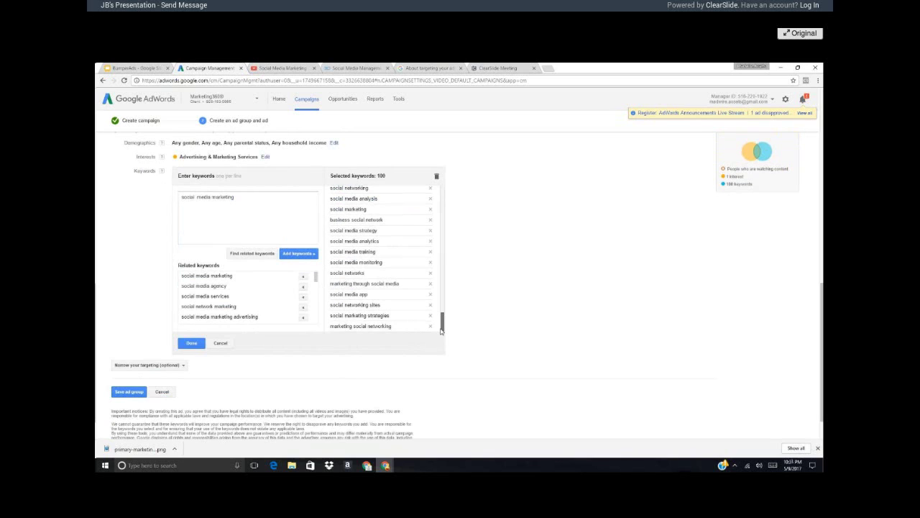
pyautogui.click(430, 294)
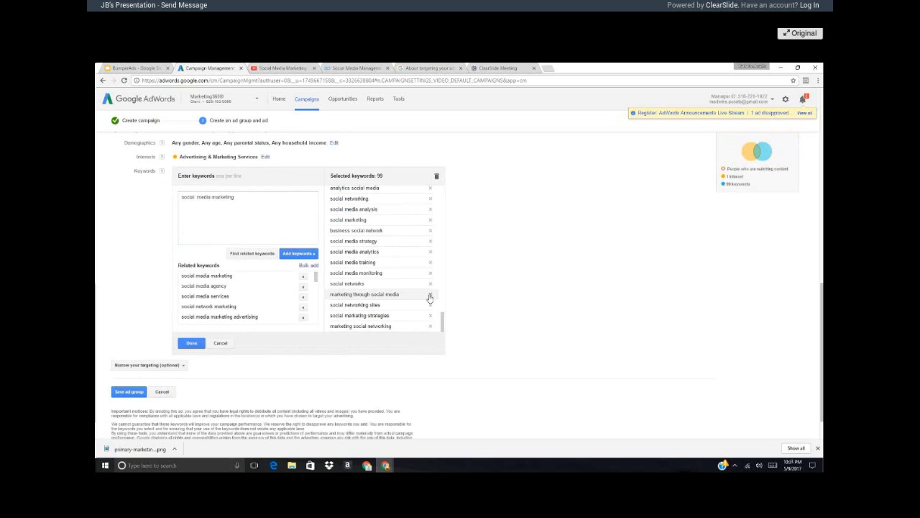
pyautogui.click(431, 261)
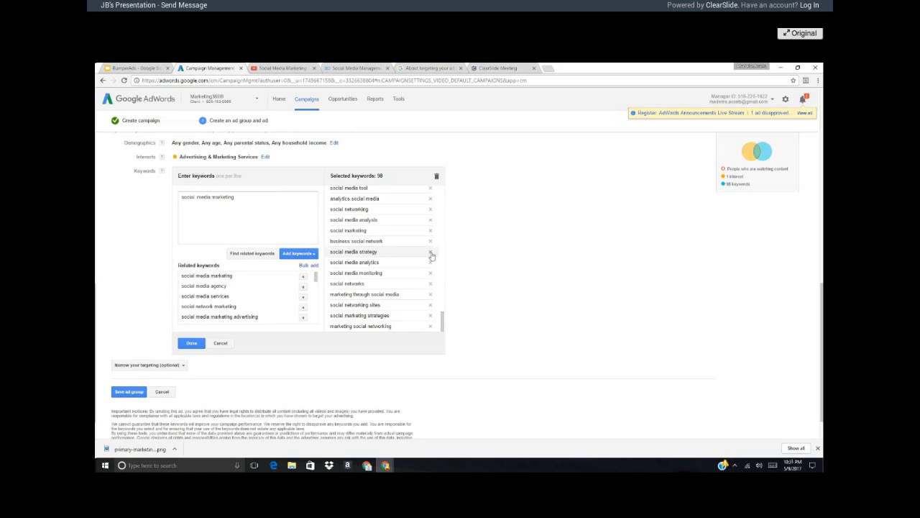
pyautogui.click(430, 240)
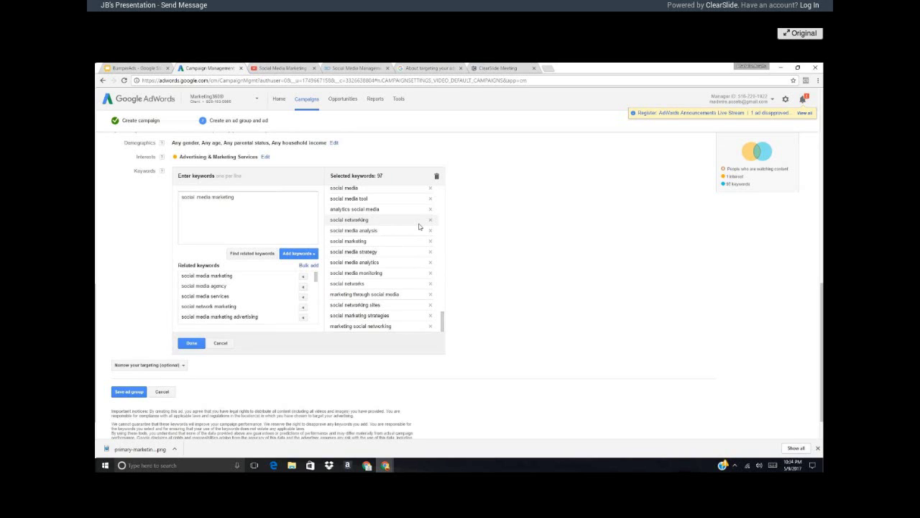
pyautogui.click(430, 230)
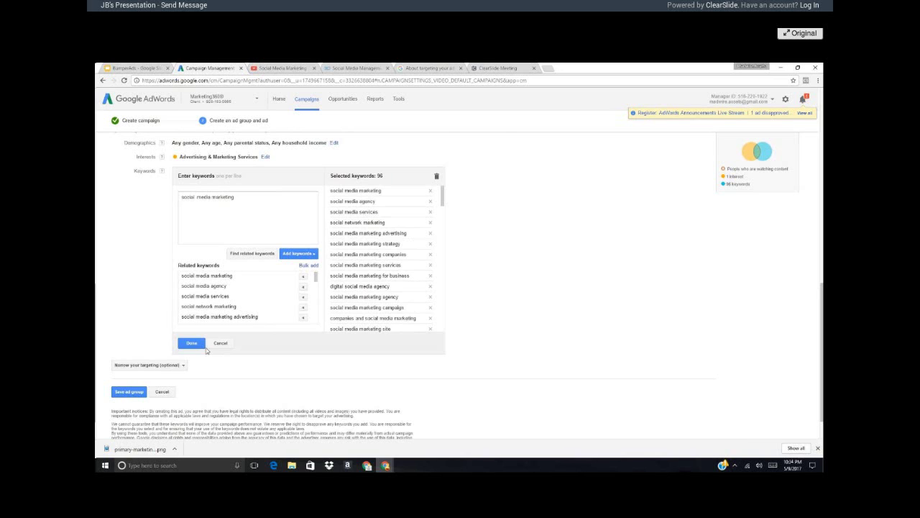
pyautogui.click(201, 344)
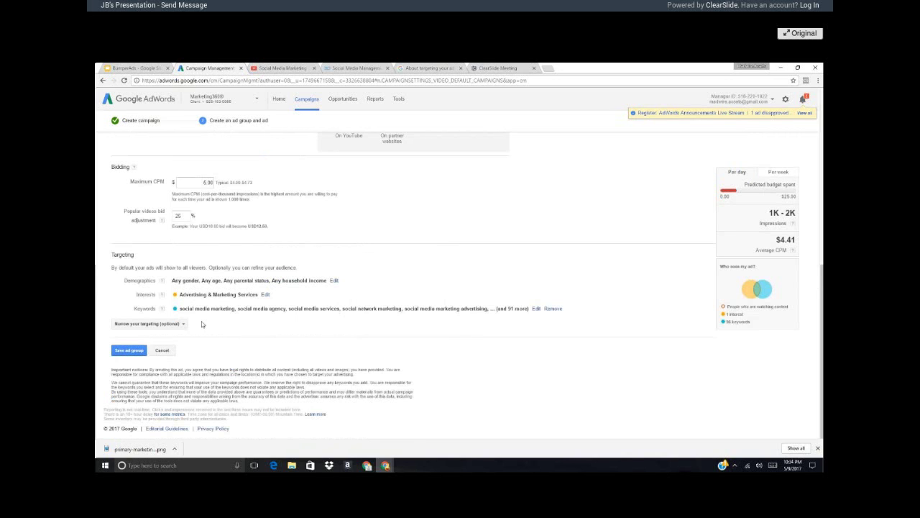
# Skip further targeting options and save the ad group
pyautogui.click(183, 324)
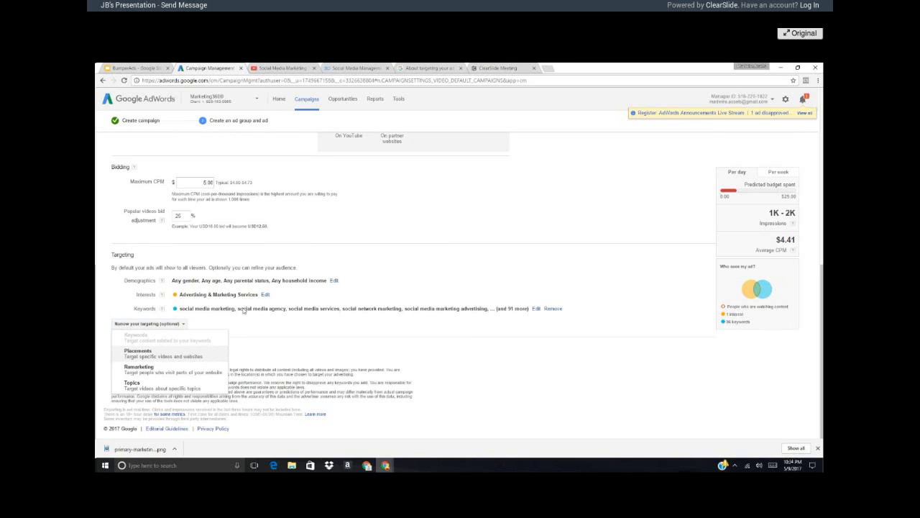
pyautogui.click(249, 327)
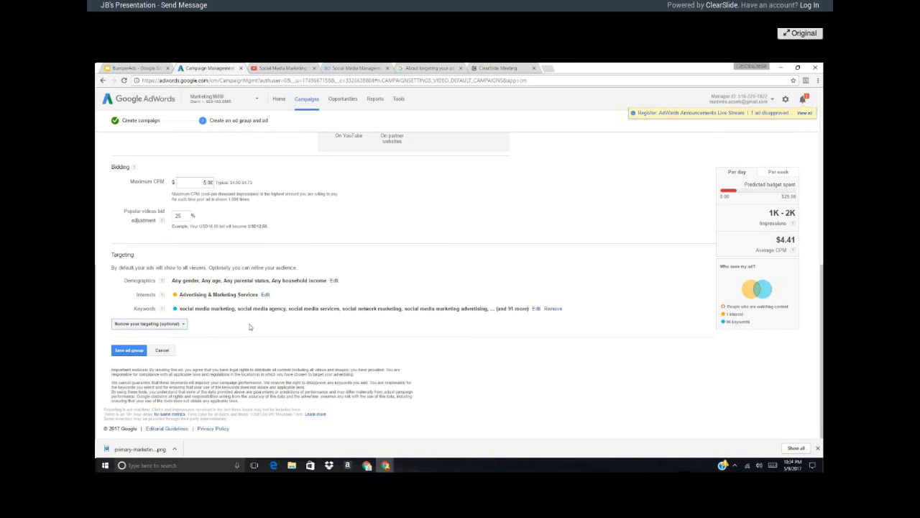
pyautogui.moveTo(232, 309); pyautogui.dragTo(135, 354)
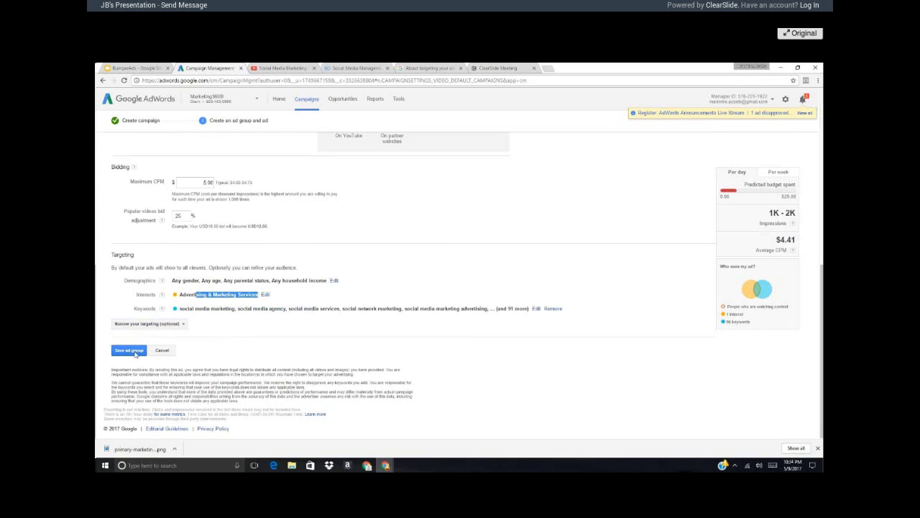
pyautogui.click(134, 352)
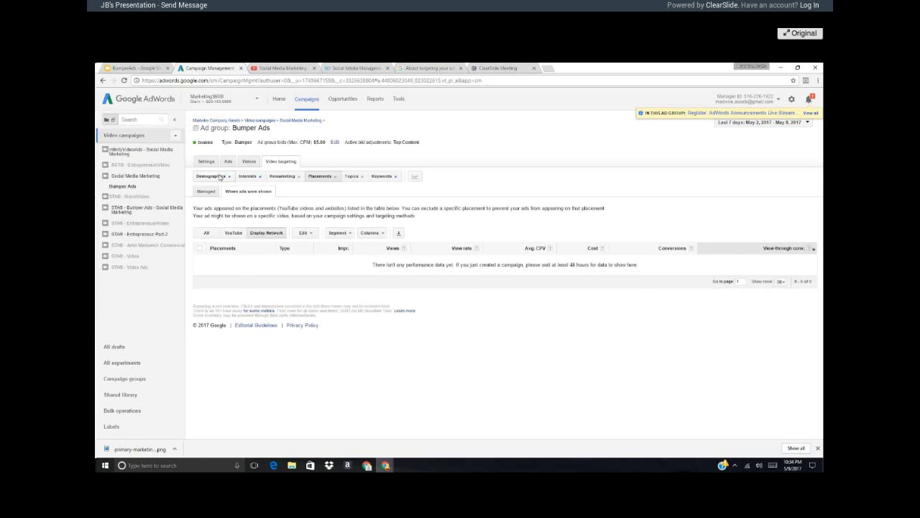
# Show the Demographics page with all age ranges and the Games, adult and unrated content exclusions
pyautogui.click(220, 177)
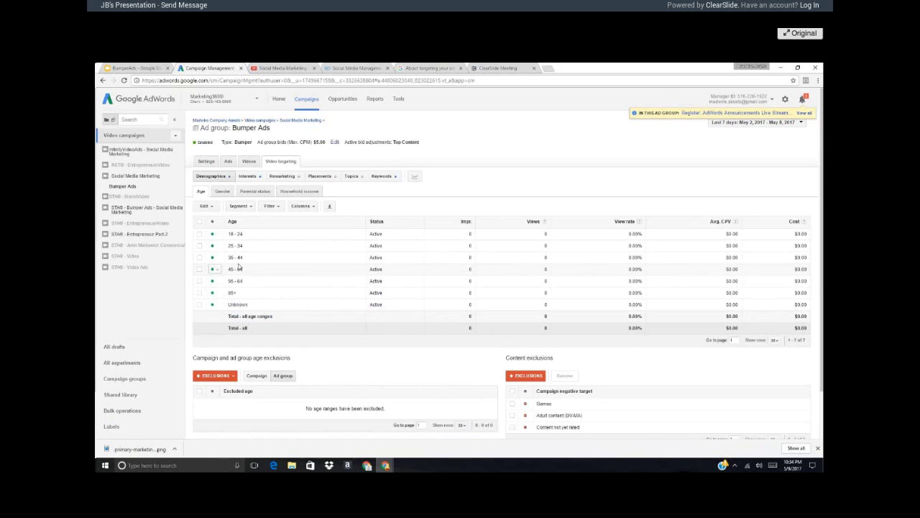
pyautogui.scroll(-1, 389, 345)
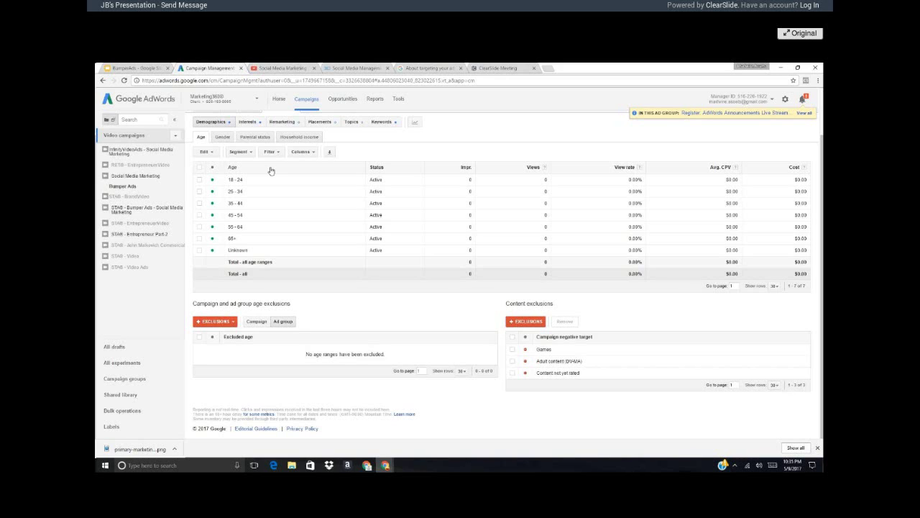
# On Placements, exclude the Apple App Store, Google Play and Windows Phone Apps mobile app categories
pyautogui.click(319, 123)
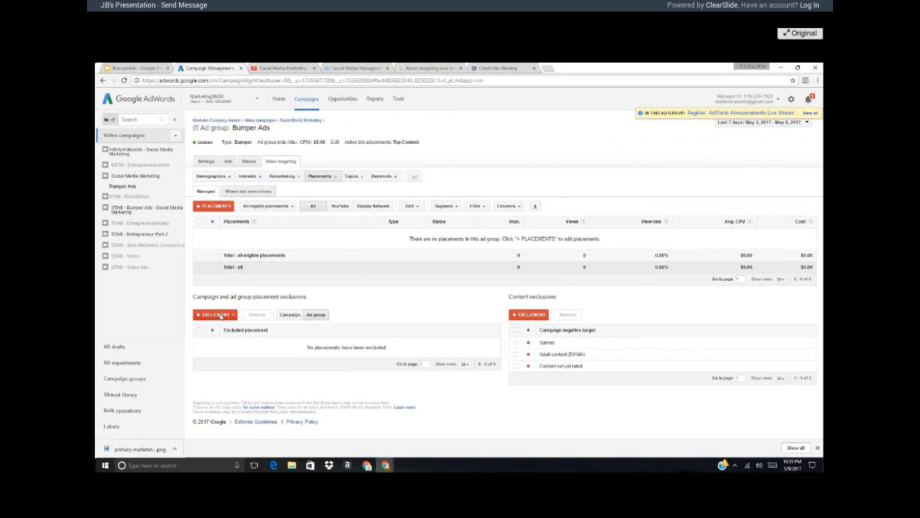
pyautogui.click(221, 315)
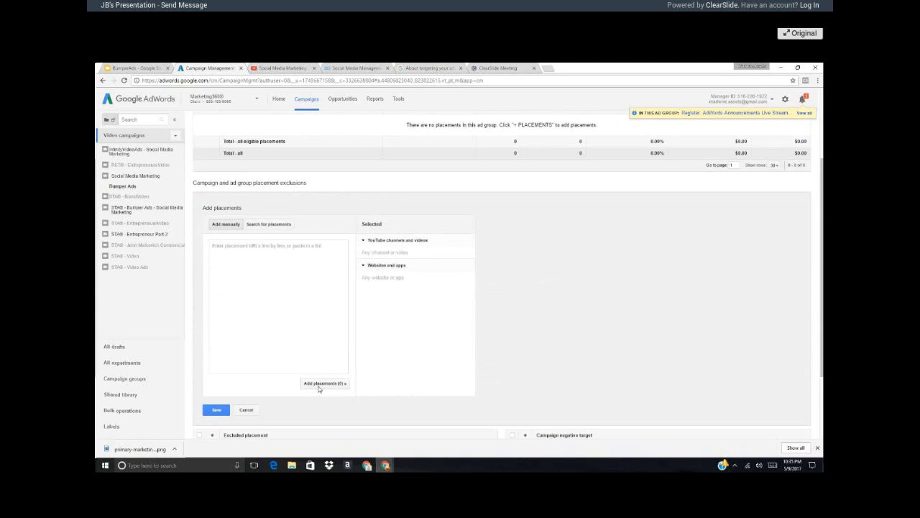
pyautogui.click(268, 224)
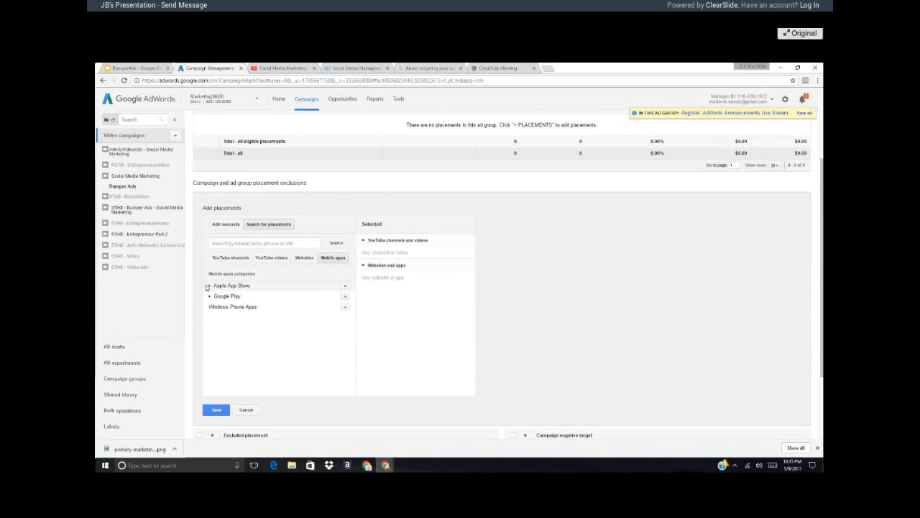
pyautogui.click(345, 285)
pyautogui.click(345, 296)
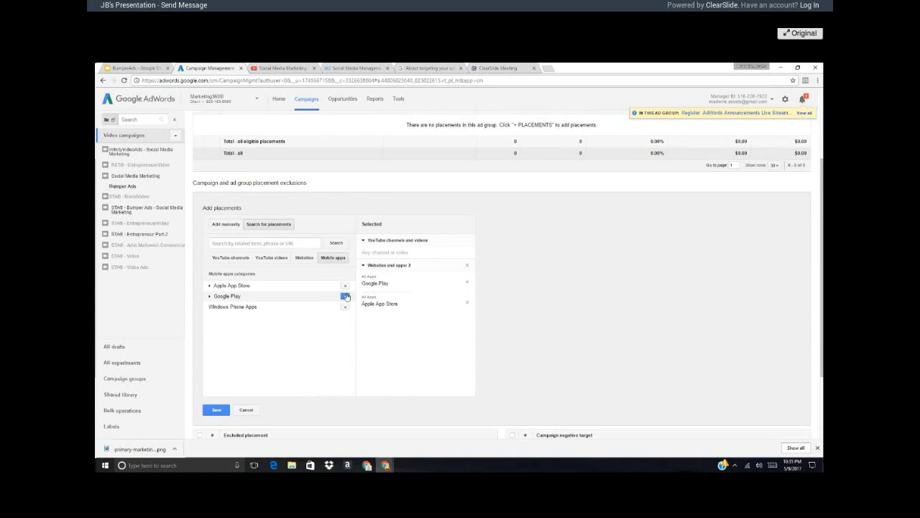
pyautogui.click(346, 306)
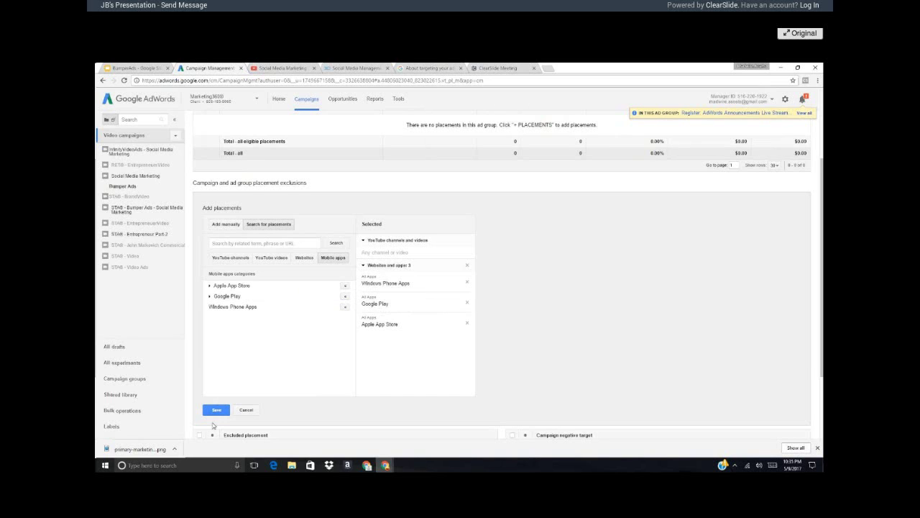
pyautogui.click(216, 409)
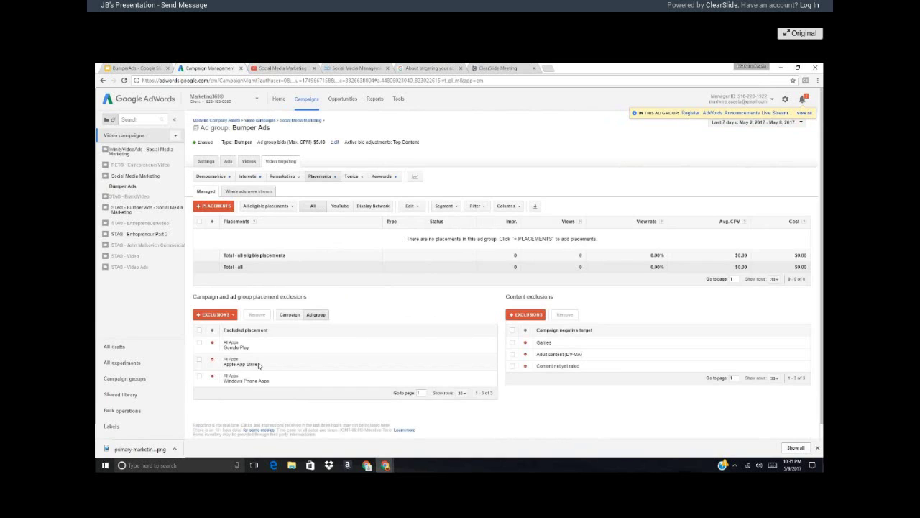
# Look through the ad group's targeting keyword list
pyautogui.click(381, 176)
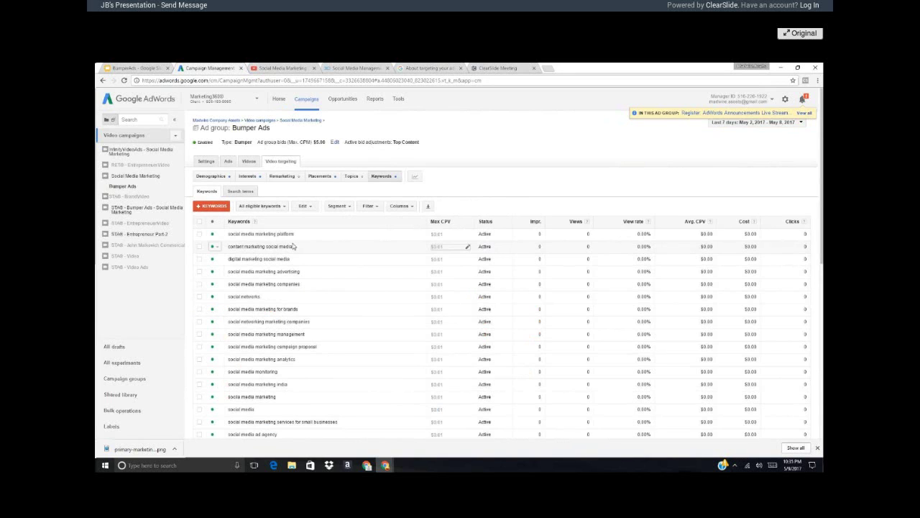
pyautogui.scroll(-1, 435, 350)
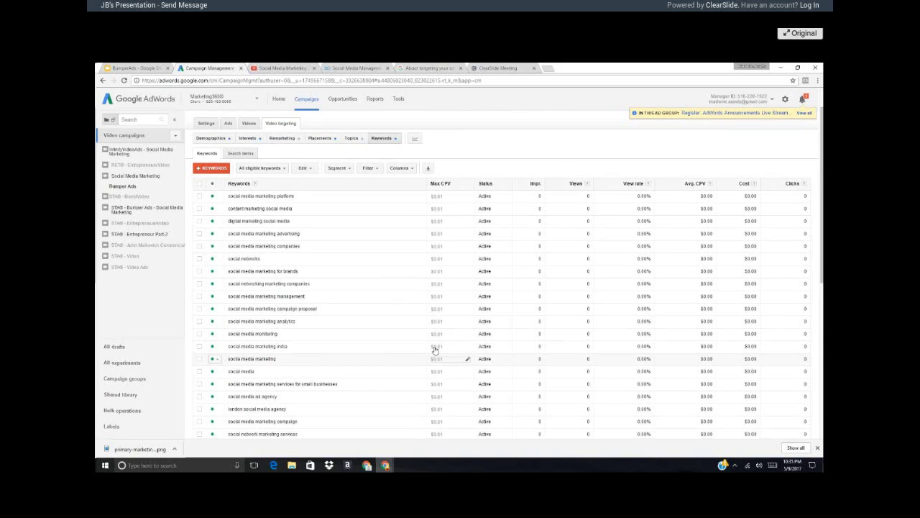
pyautogui.scroll(1, 435, 350)
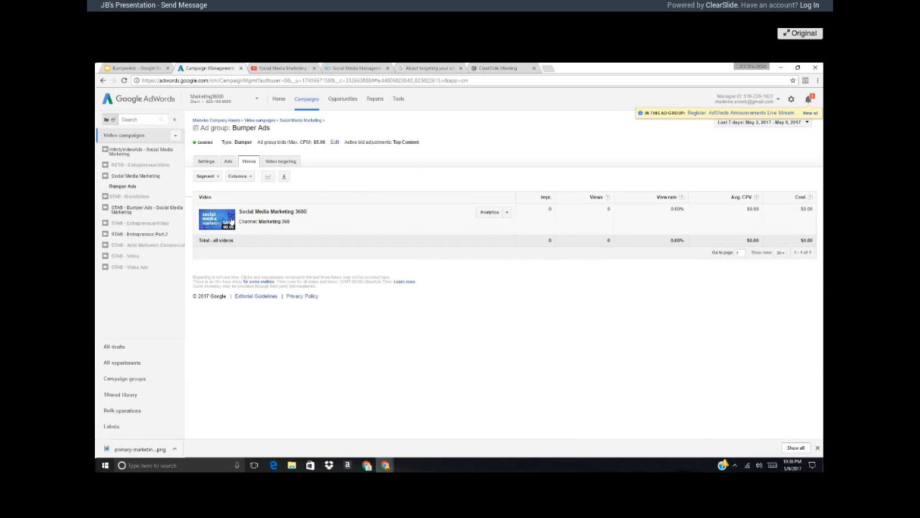
# Save the call-to-action overlay with headline 'Social Media Marketing' and Marketing360.com, without an image
pyautogui.click(507, 212)
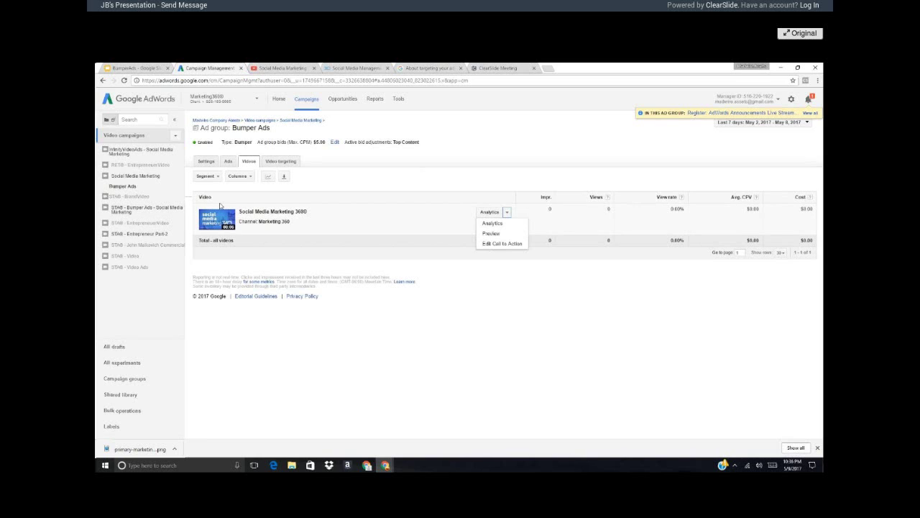
pyautogui.click(505, 246)
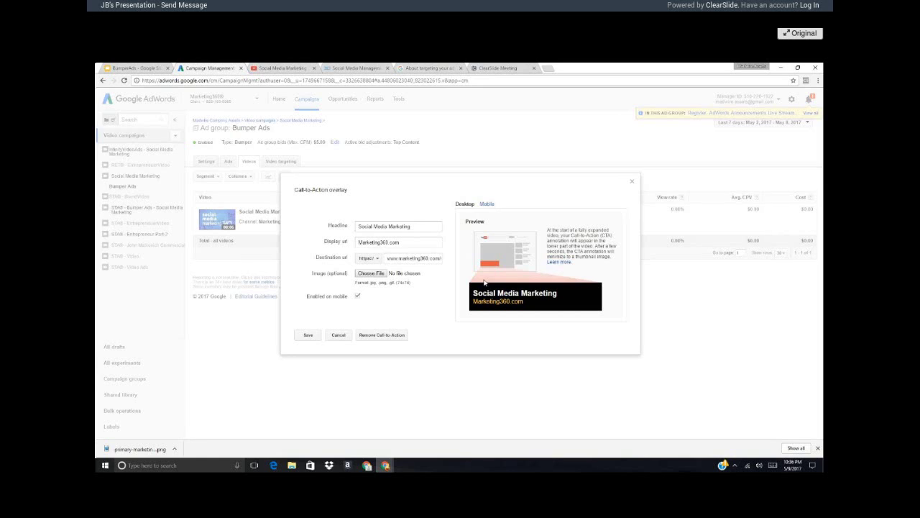
pyautogui.click(552, 297)
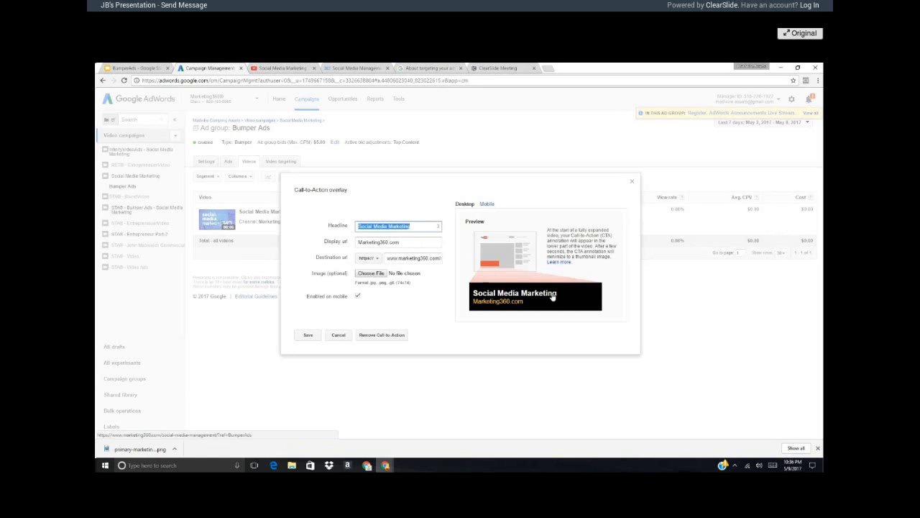
pyautogui.press('Tab')
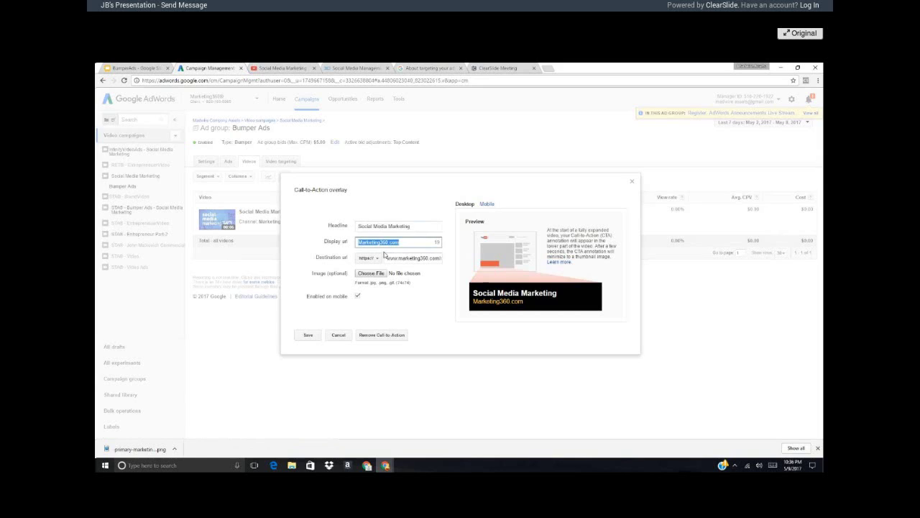
pyautogui.press('Tab')
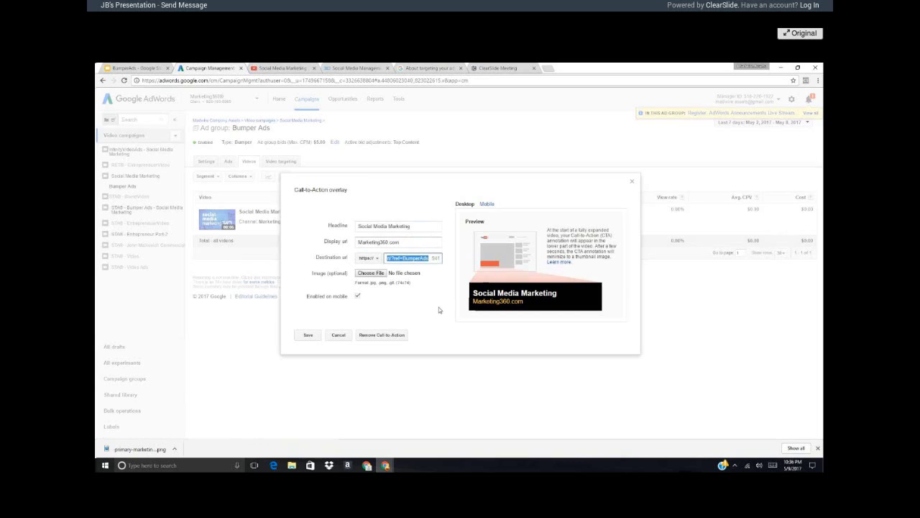
pyautogui.click(420, 315)
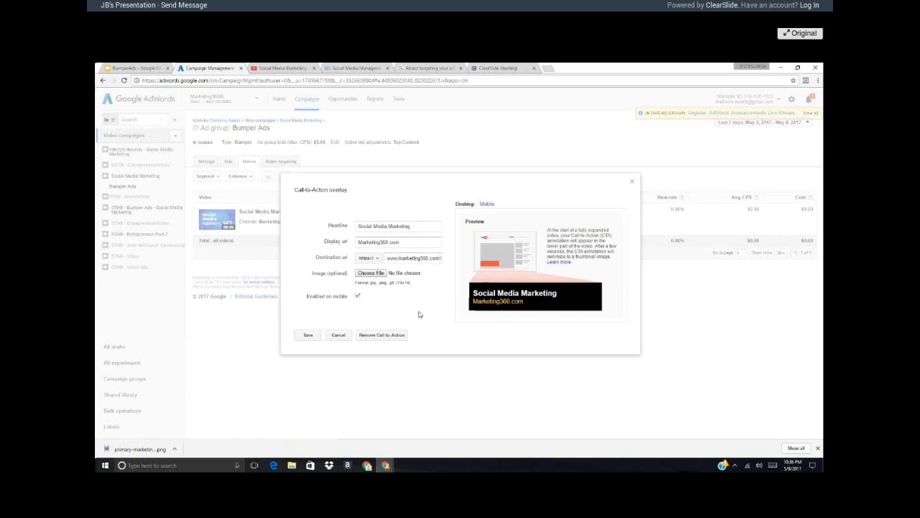
pyautogui.click(370, 274)
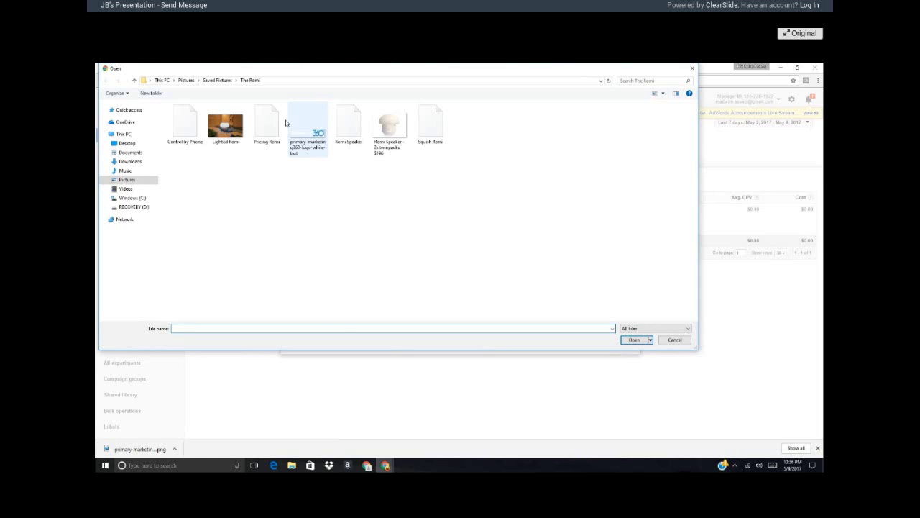
pyautogui.press('Escape')
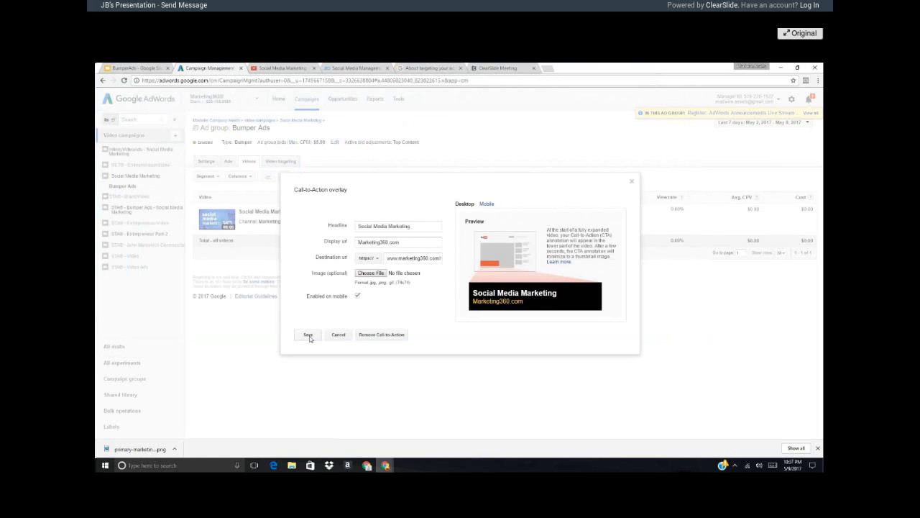
pyautogui.click(308, 335)
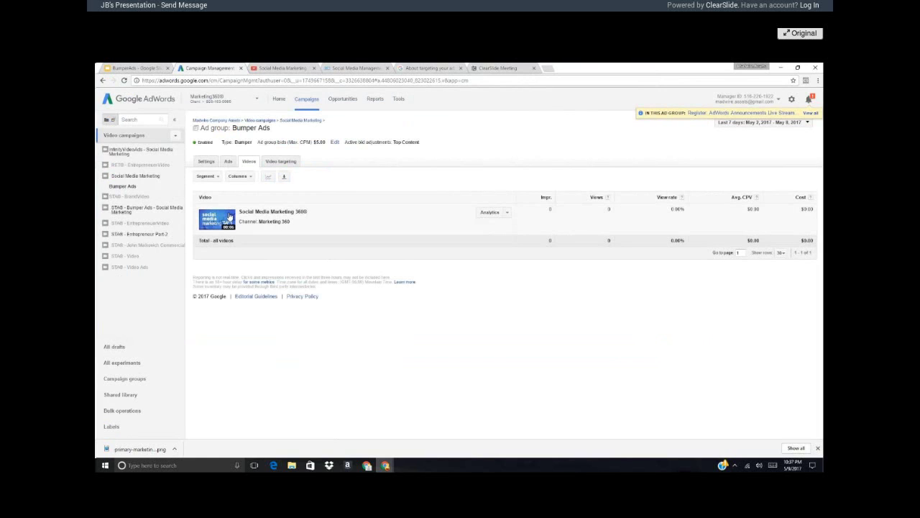
# Preview the video with its overlay, then show the ad group's ads
pyautogui.click(229, 217)
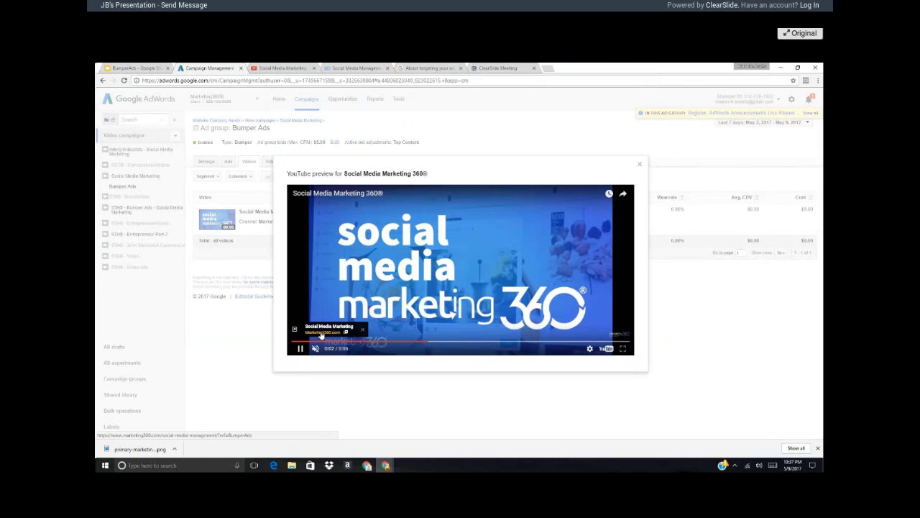
pyautogui.press('Escape')
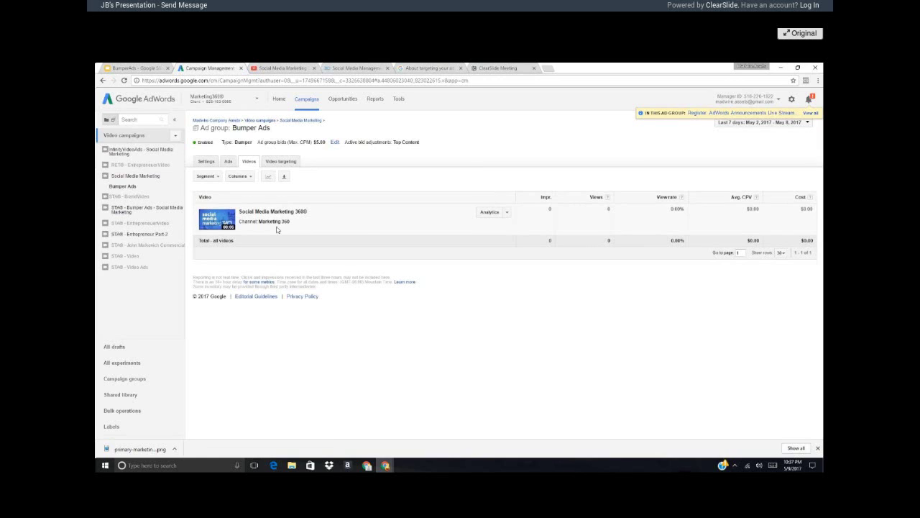
pyautogui.click(228, 161)
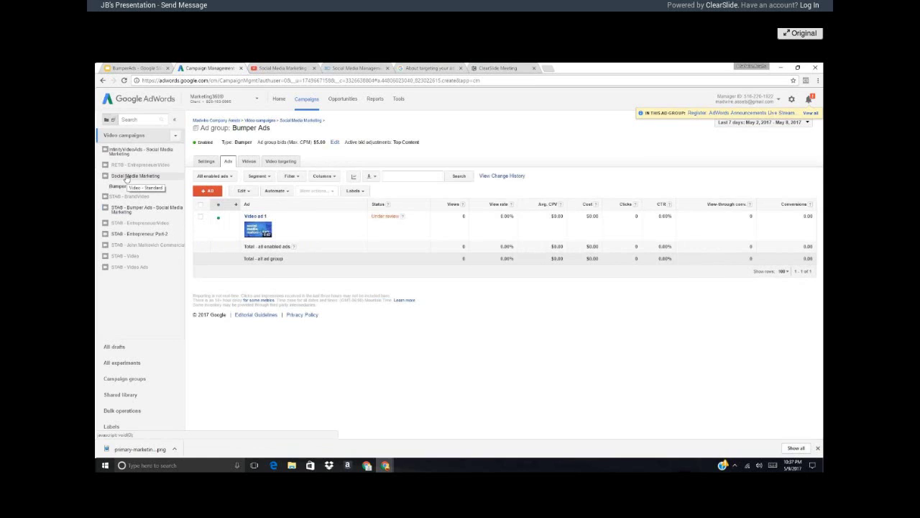
# Review the STA® - Bumper Ads campaign's videos and ads (408 clicks), then open InfinityVideoAds - Social Media Marketing
pyautogui.click(144, 209)
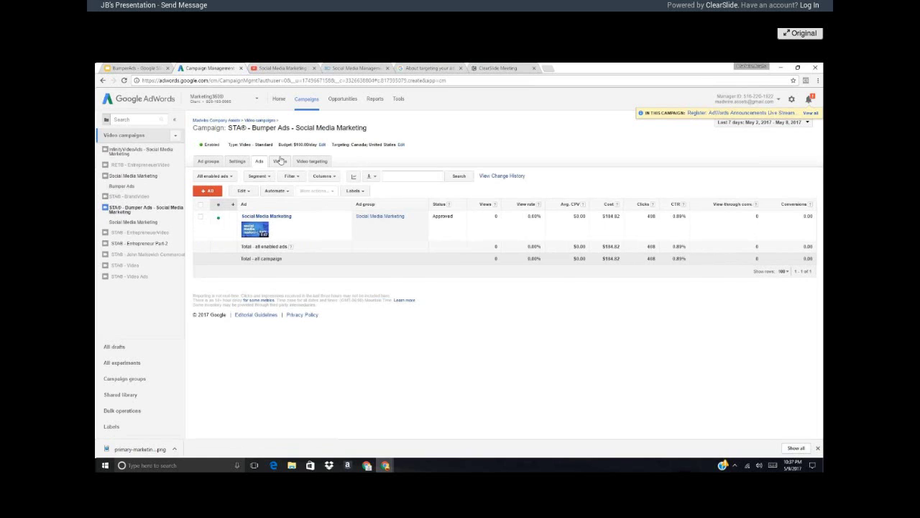
pyautogui.click(280, 161)
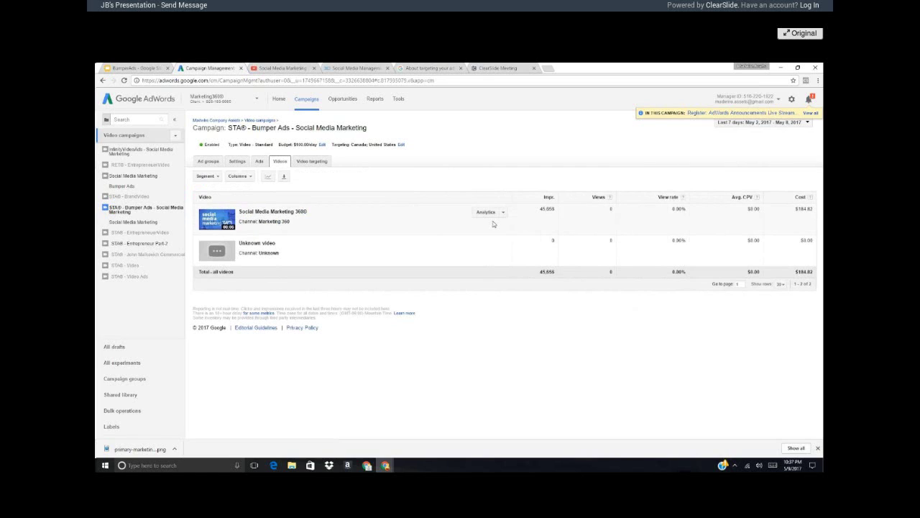
pyautogui.hotkey('alt', 'Left')
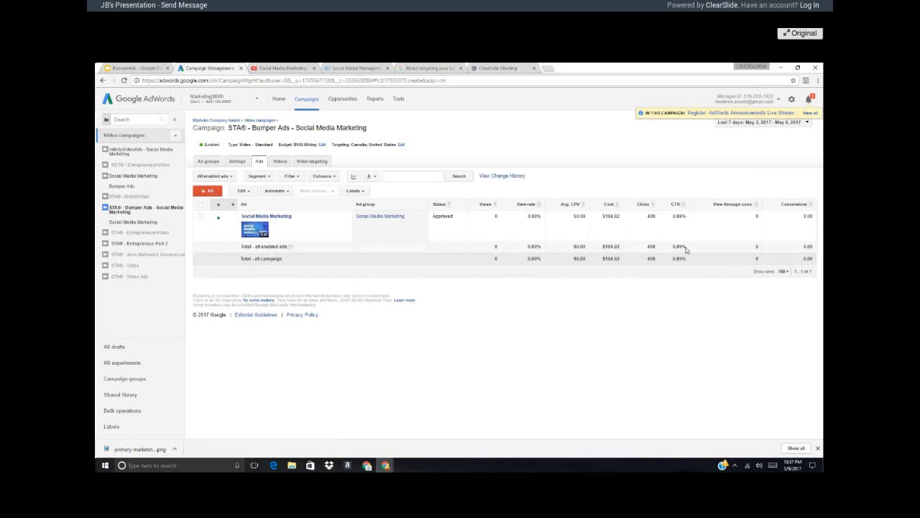
pyautogui.doubleClick(651, 215)
pyautogui.click(671, 281)
pyautogui.click(126, 151)
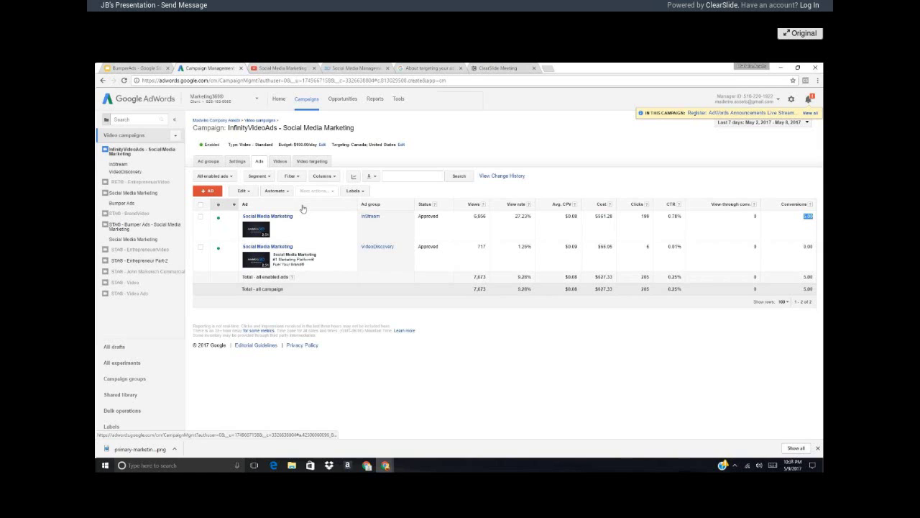
pyautogui.hotkey('ctrl', '1')
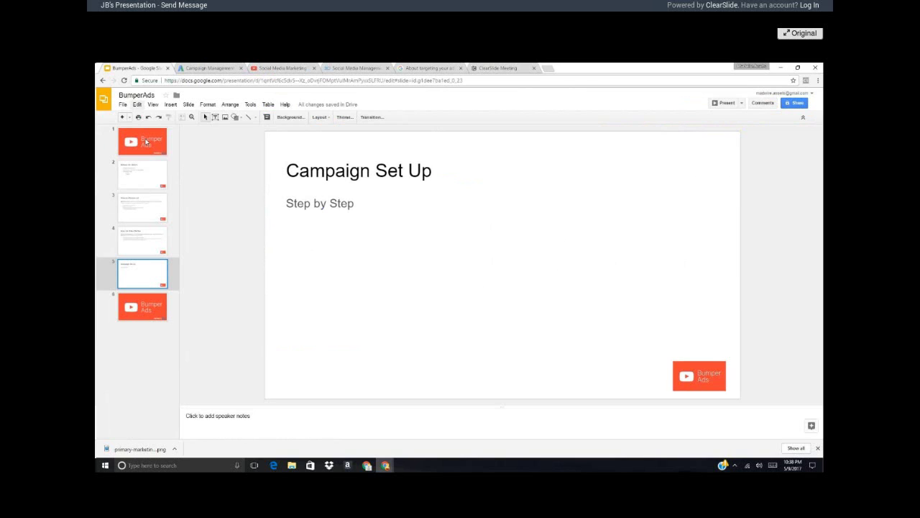
# Present the BumperAds deck full screen from the 'Campaign Set Up – Step by Step' slide
pyautogui.hotkey('ctrl', 'F5')
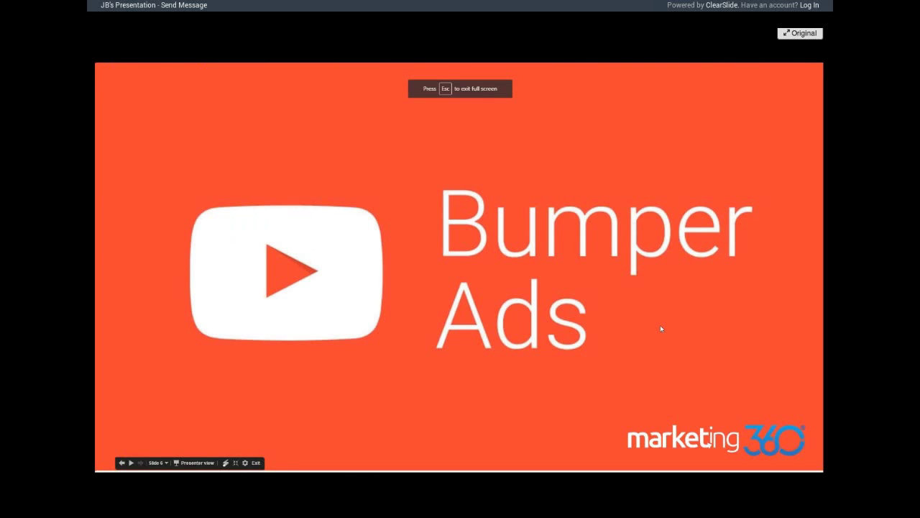